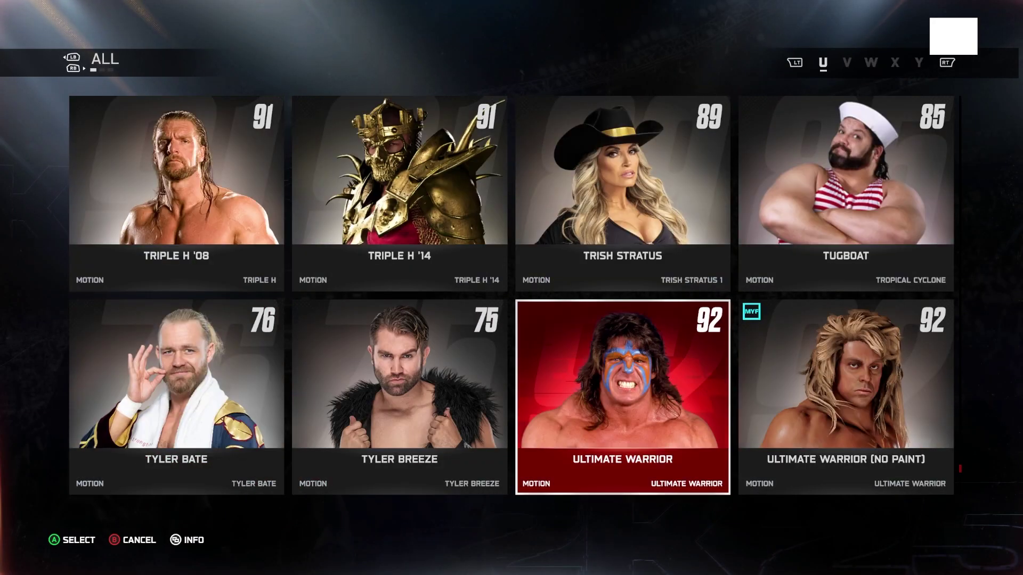
- Page the roster to Tajiri, start his Custom Entrance, and move down to MOTION
key("Page_Up")
key("Right")
key("Left")
key("Left")
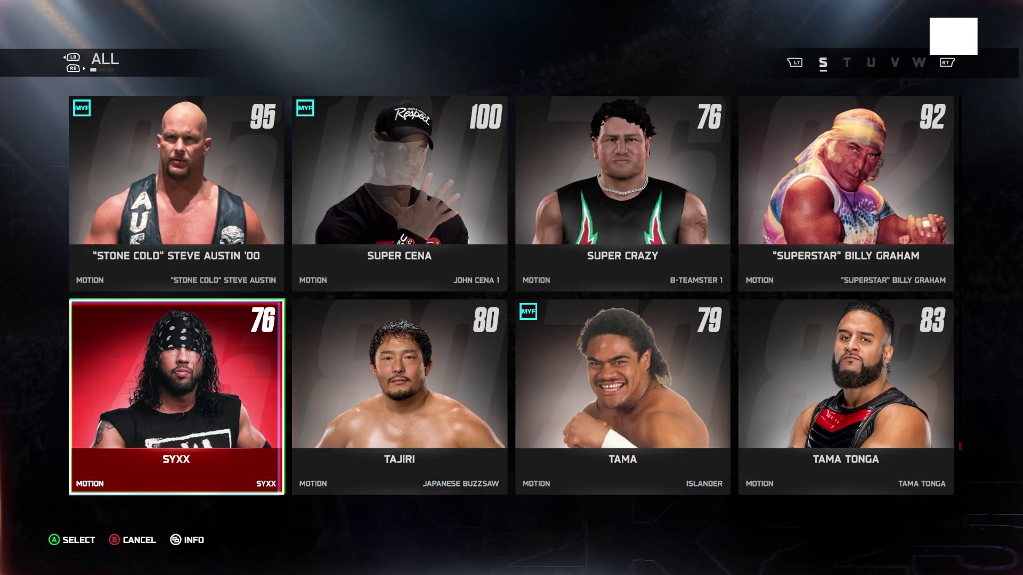
key("Right")
key("Return")
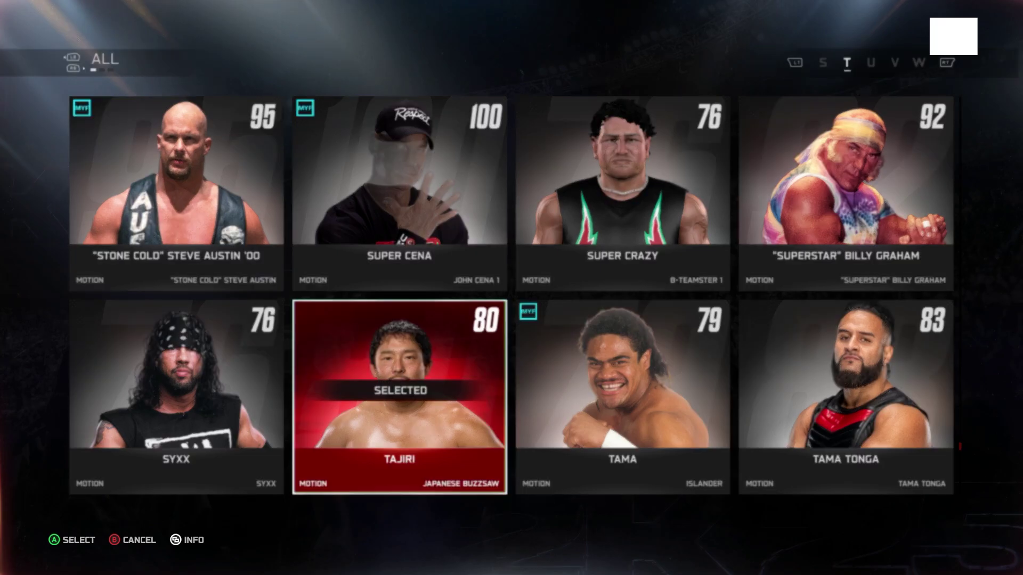
key("Return")
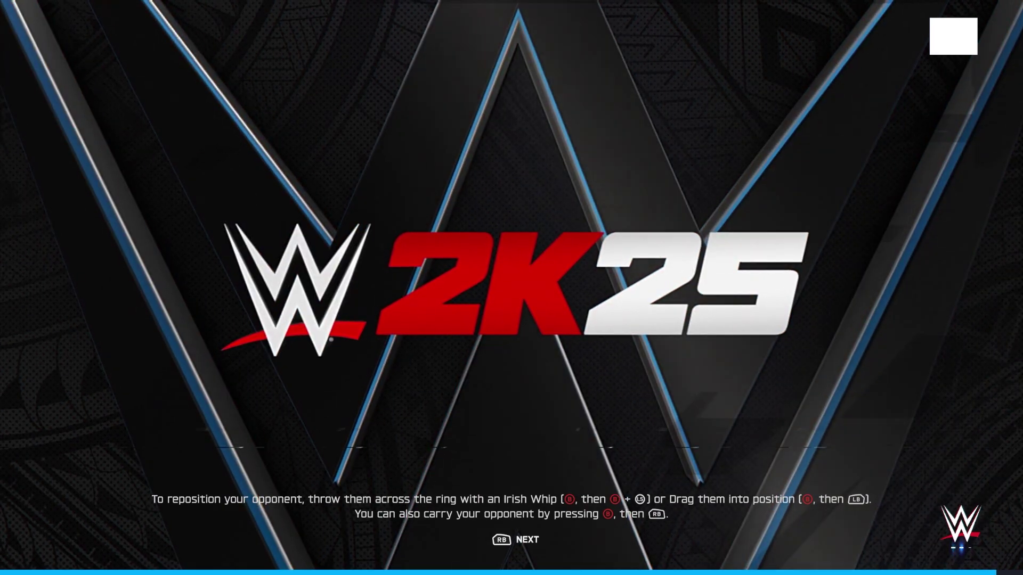
key("Down")
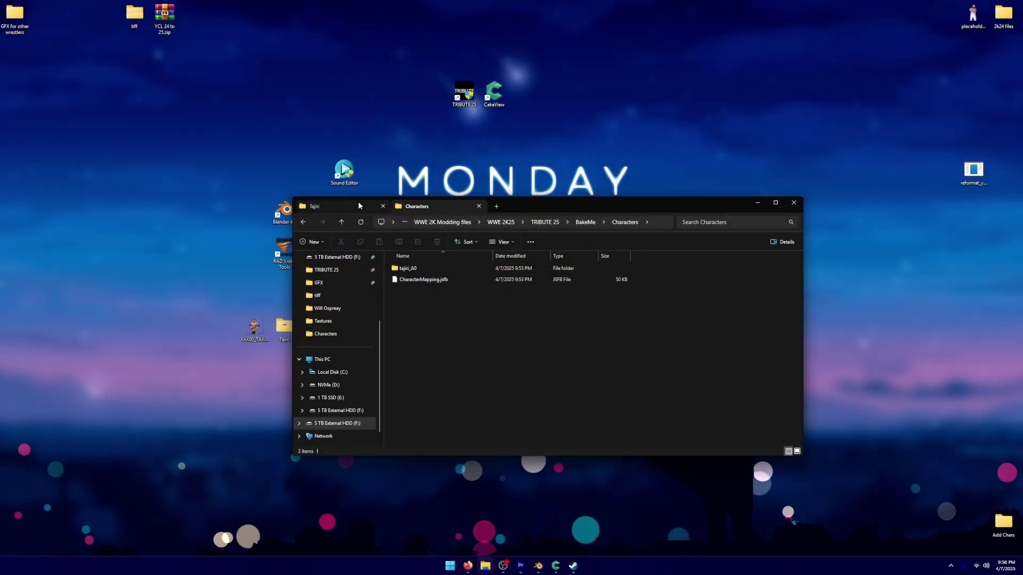
- Open tajiri_A0, then BaseModel, then Textures
double_click(417, 270)
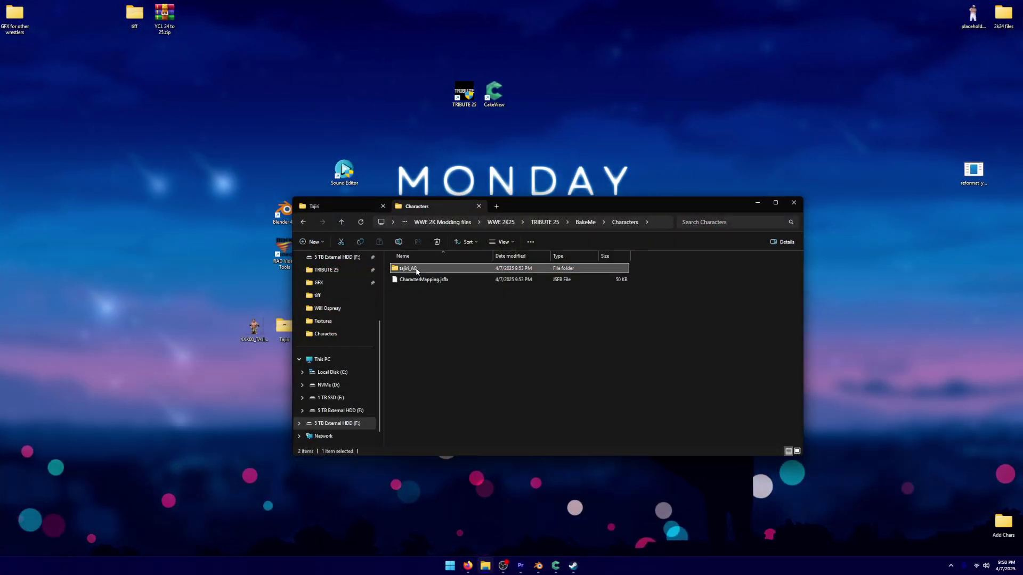
double_click(432, 280)
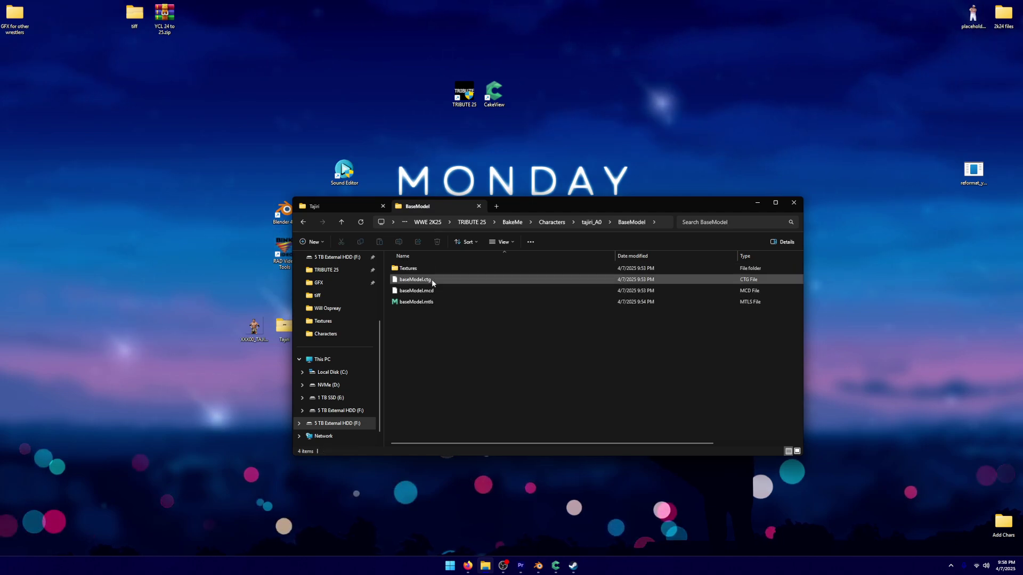
double_click(440, 270)
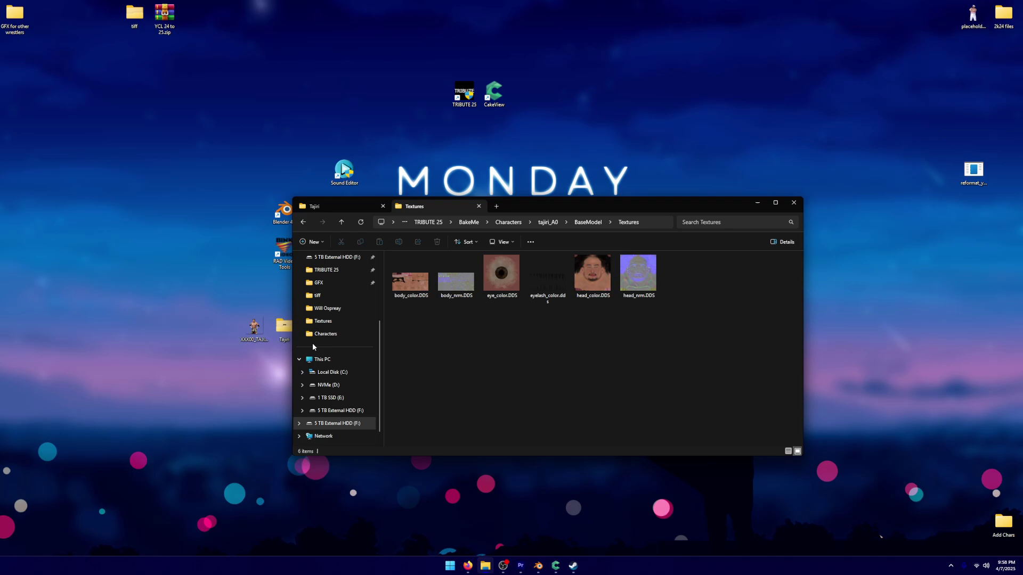
- Compare the file sizes of body_nrm.DDS and head_nrm.DDS
left_click(461, 277)
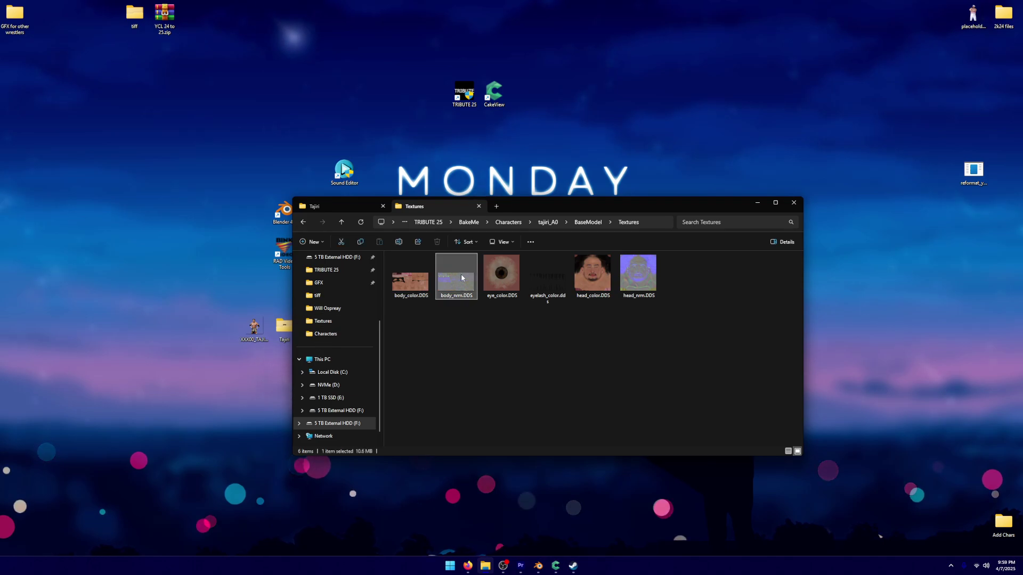
left_click(626, 286)
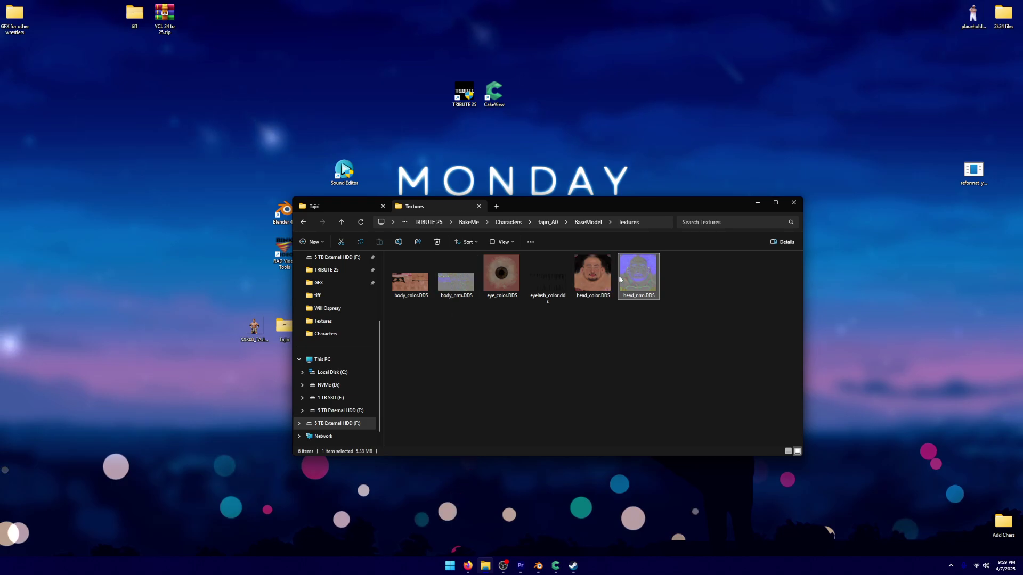
left_click(464, 292)
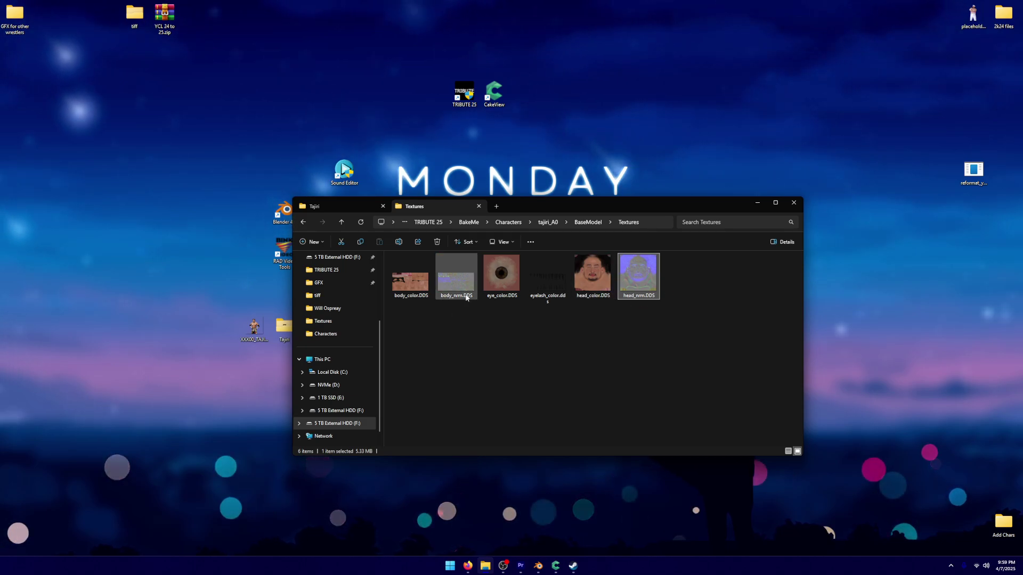
left_click(650, 288)
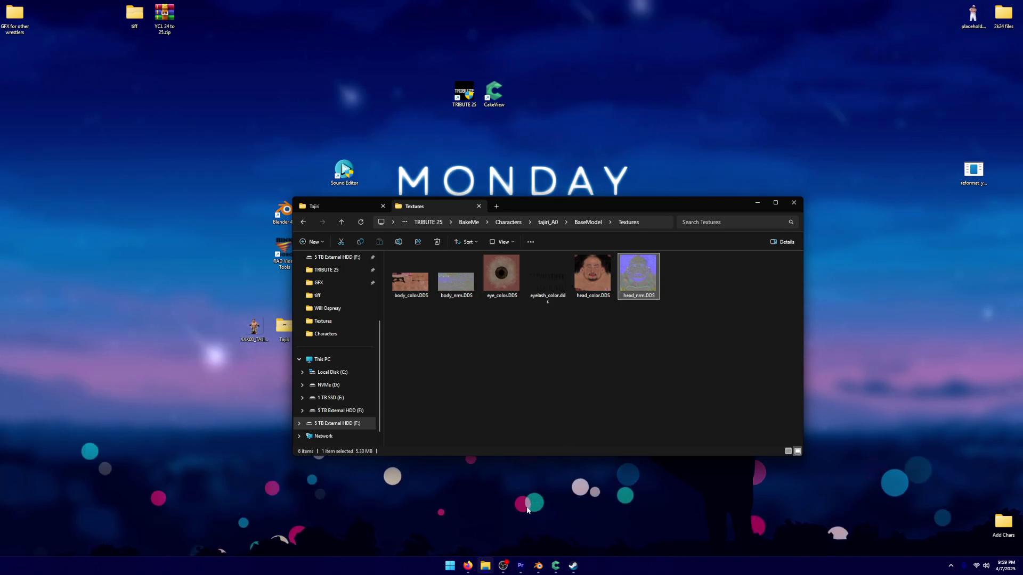
- Move the Textures Explorer window to the bottom of the screen
left_click_drag(537, 206, 603, 208)
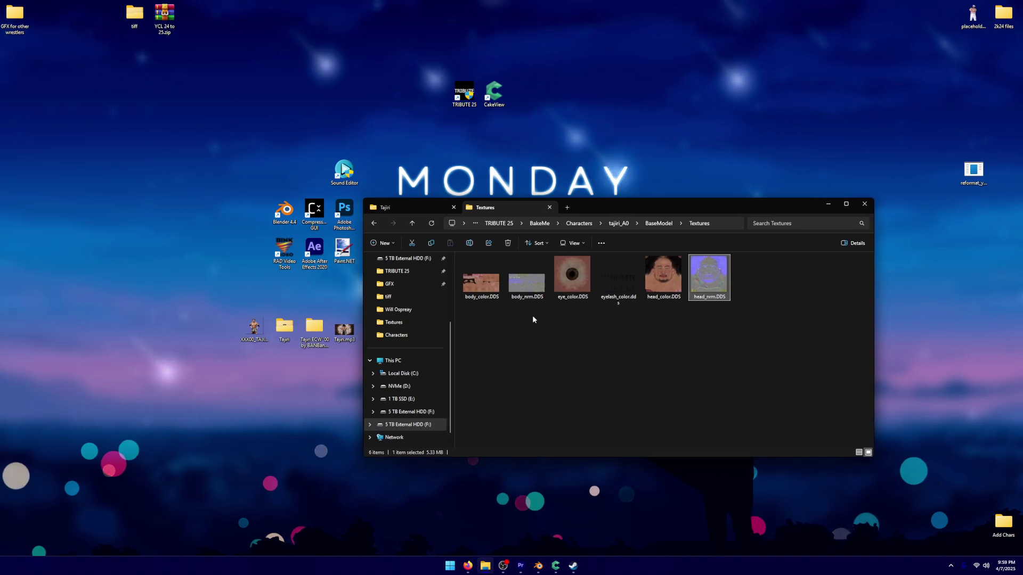
left_click(587, 326)
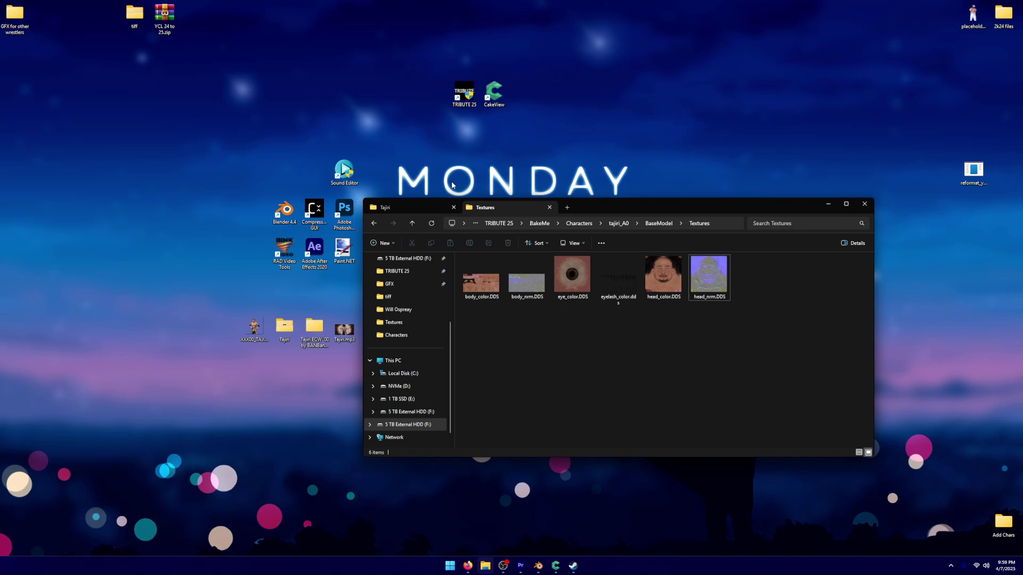
left_click_drag(715, 208, 545, 399)
- Rearrange the Compressonator and Photoshop desktop shortcuts, then launch Adobe Photoshop 2020
left_click_drag(360, 230, 464, 250)
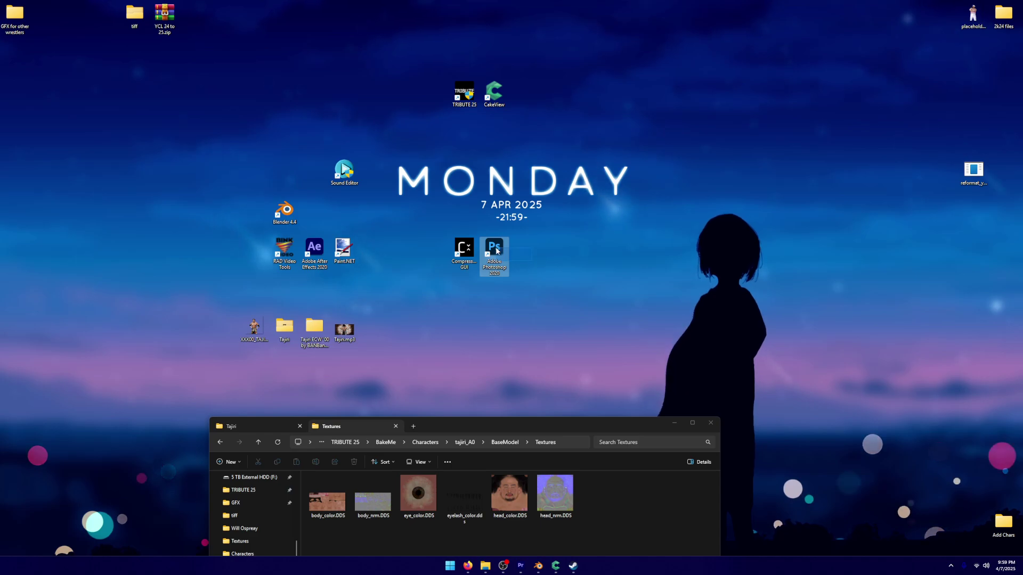
left_click_drag(461, 250, 312, 212)
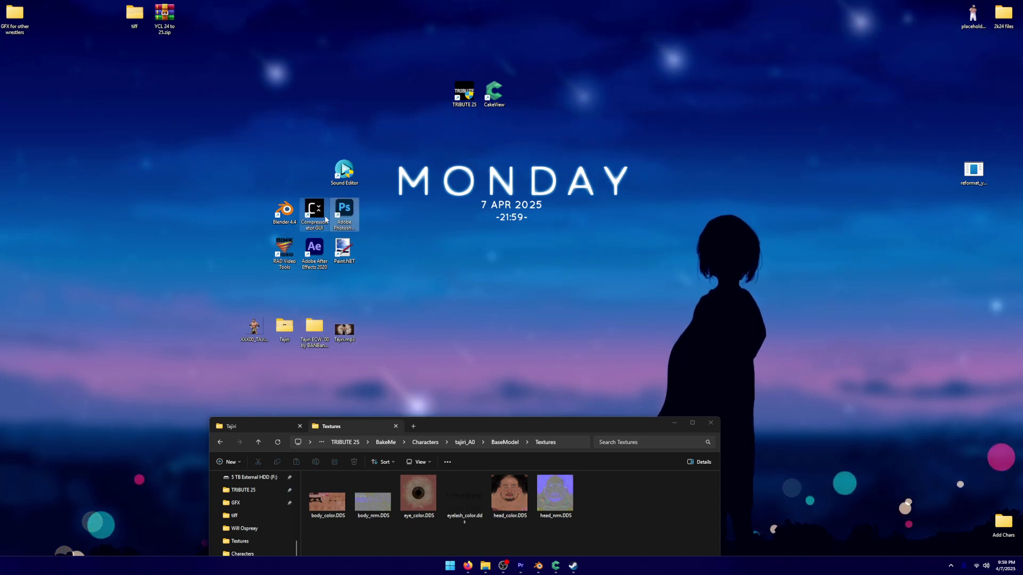
left_click(349, 246)
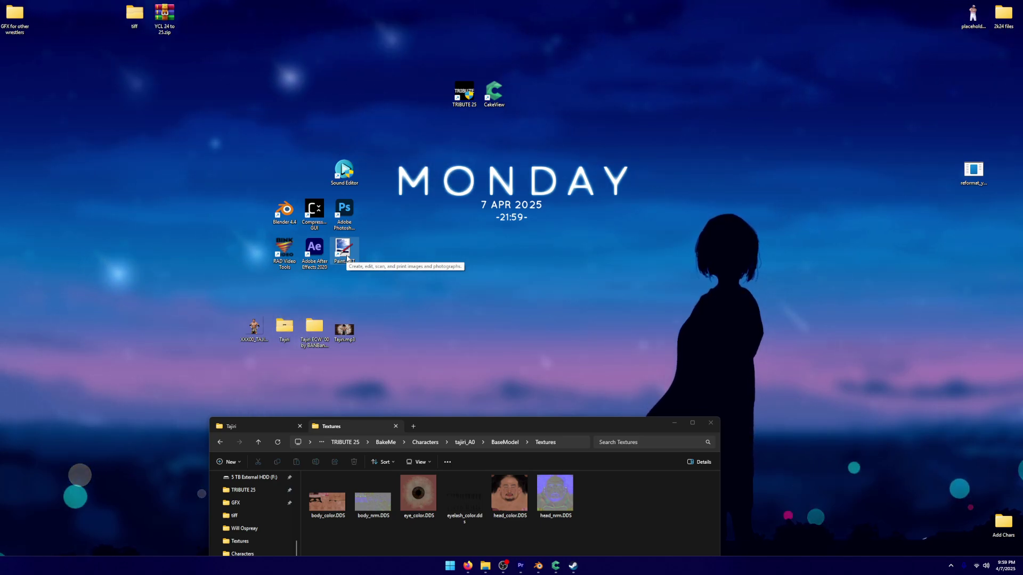
left_click(369, 251)
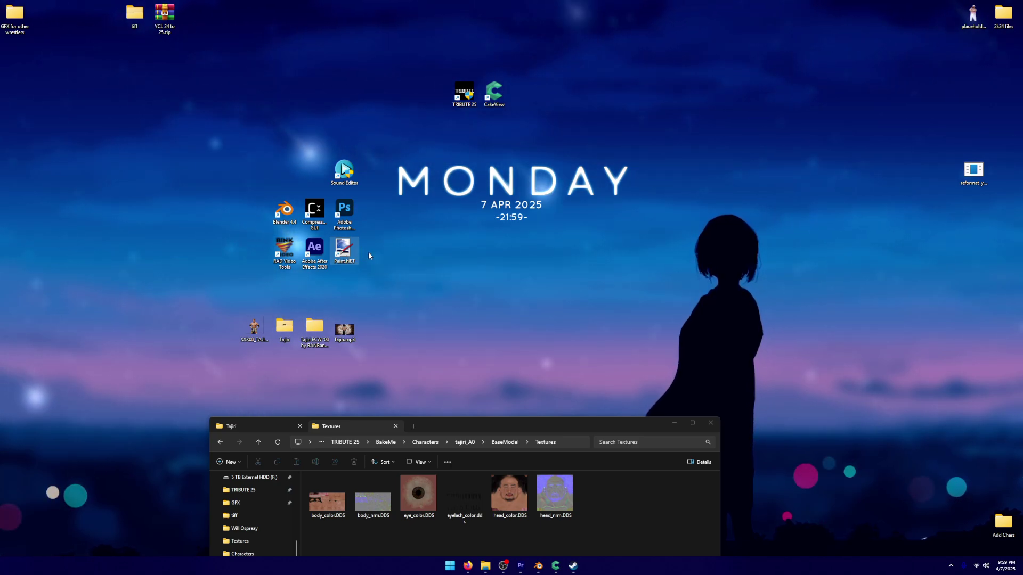
double_click(359, 208)
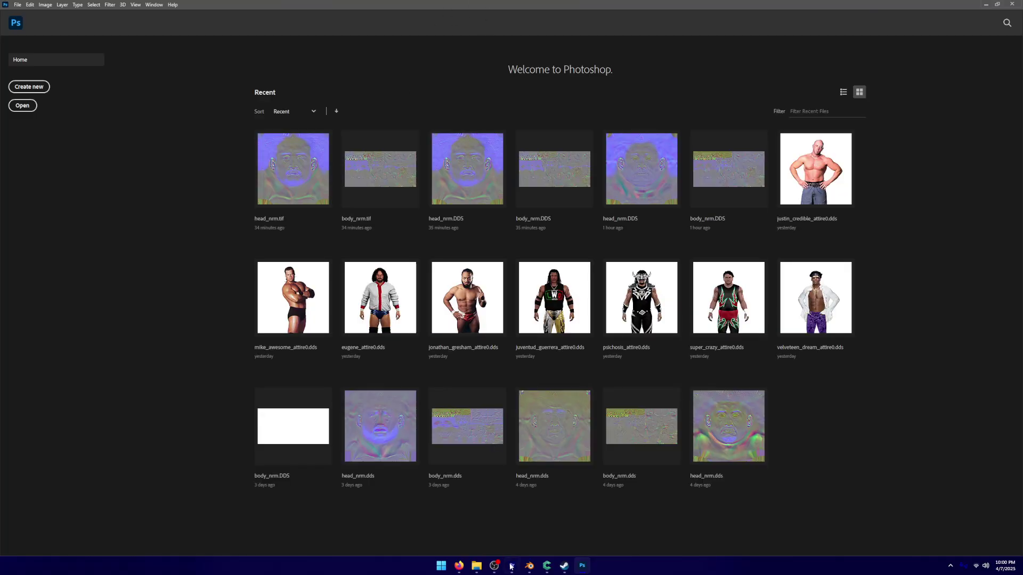
- Move the Textures window to the upper right and glance through Photoshop's Window and Help menus
left_click(479, 569)
left_click_drag(520, 439, 697, 136)
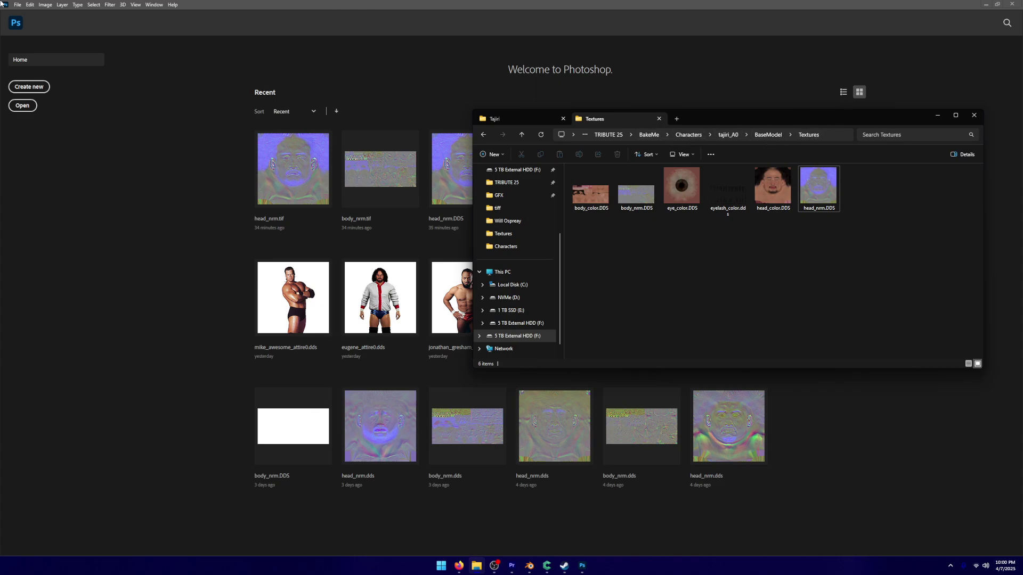
left_click(58, 4)
mouse_move(155, 9)
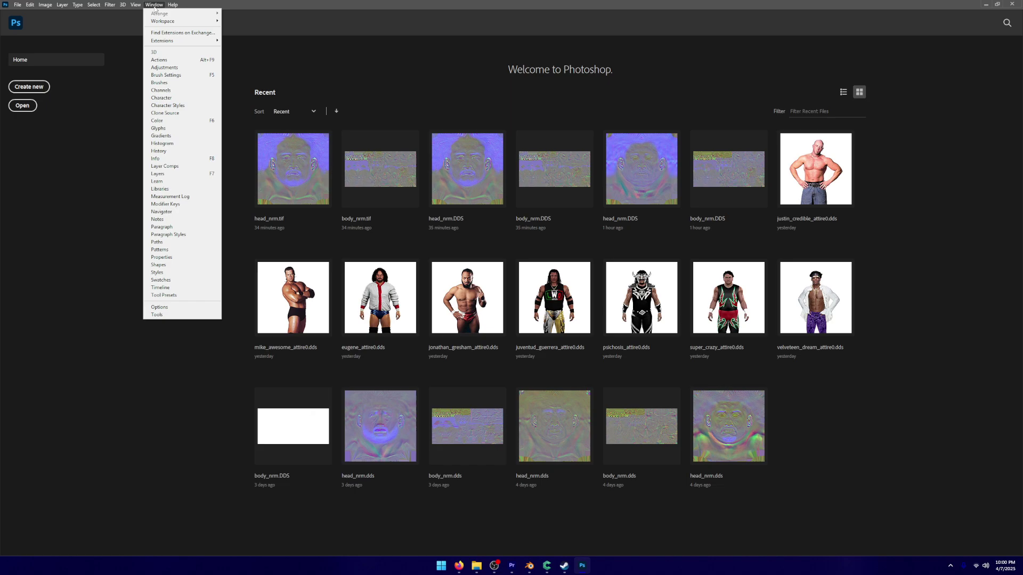
mouse_move(120, 7)
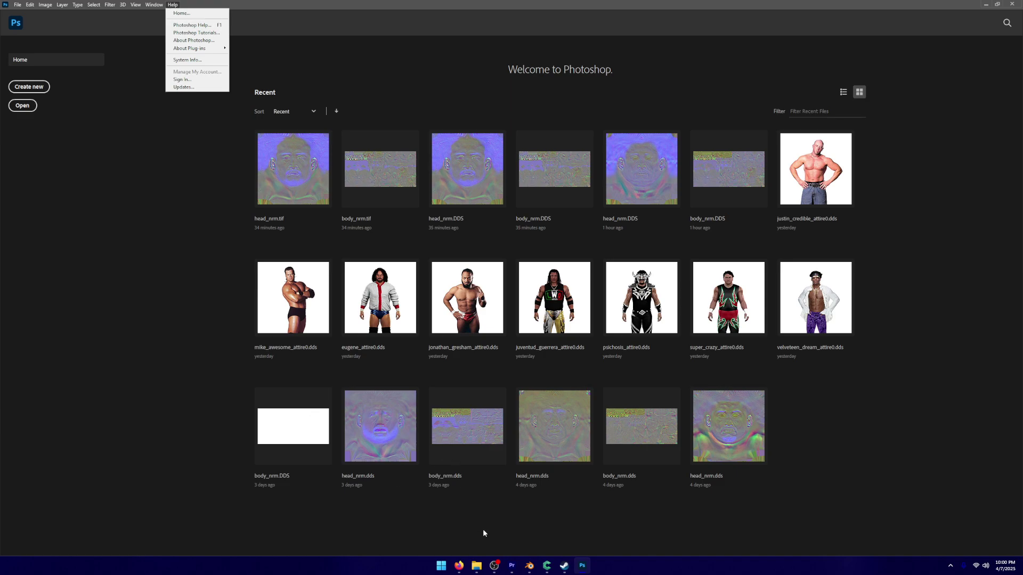
key("alt+Tab")
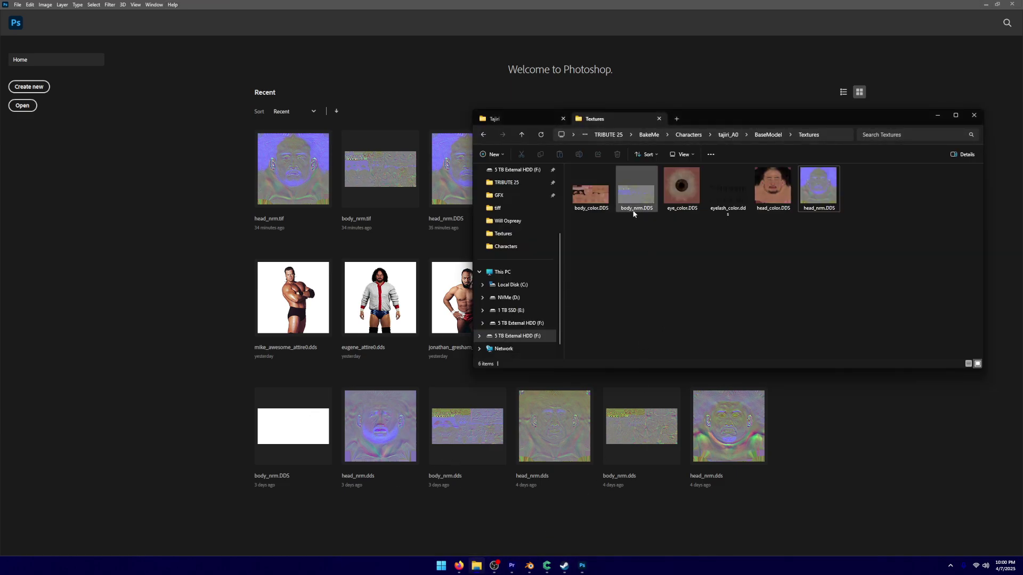
- Drag body_nrm.DDS into Photoshop to open it as a 4096×2048 image with Alpha 1
left_click_drag(676, 231, 137, 245)
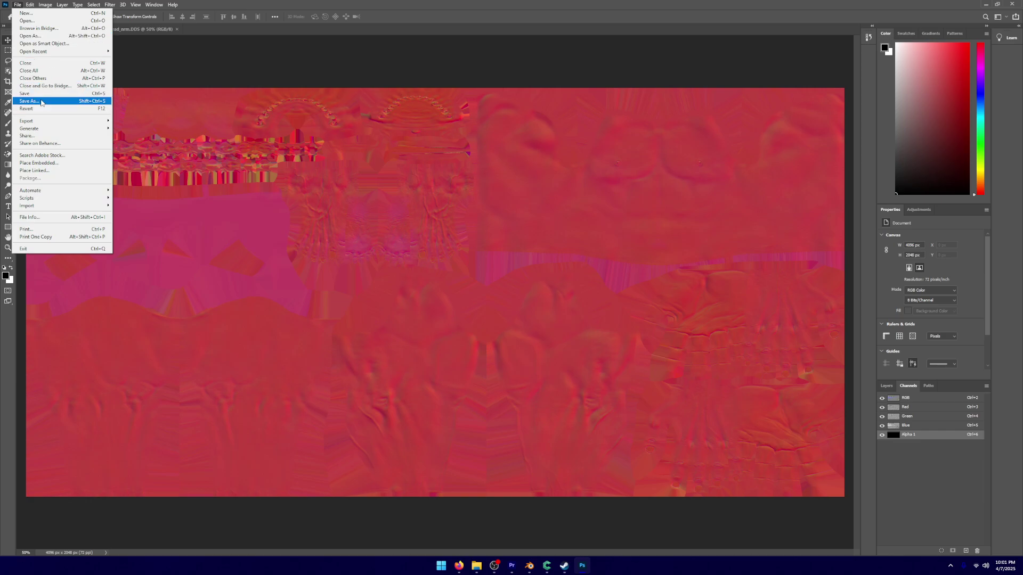
- Save the body map as body_nrm.tif in TIFF format in the Desktop tiff folder
left_click(41, 102)
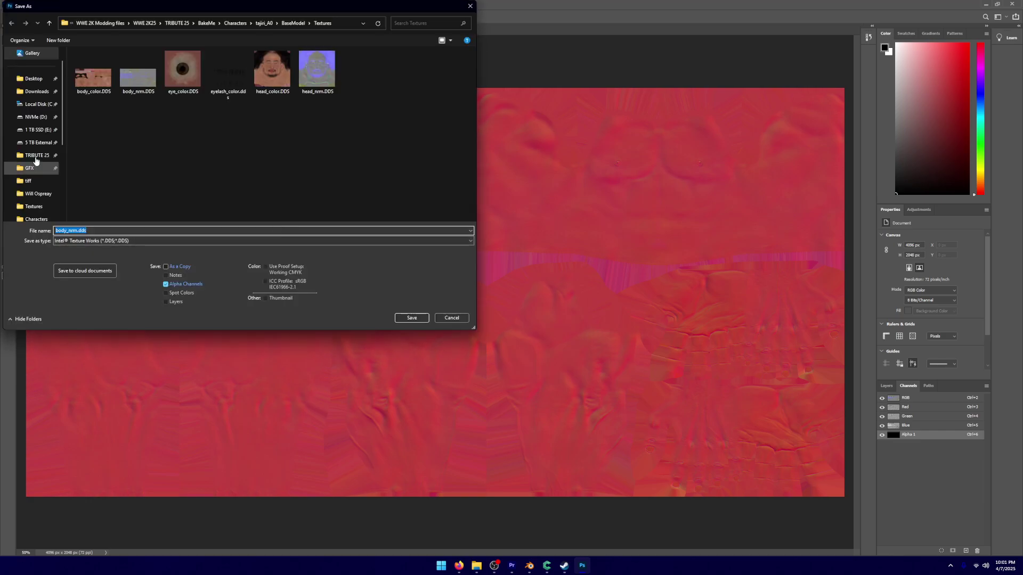
left_click(33, 78)
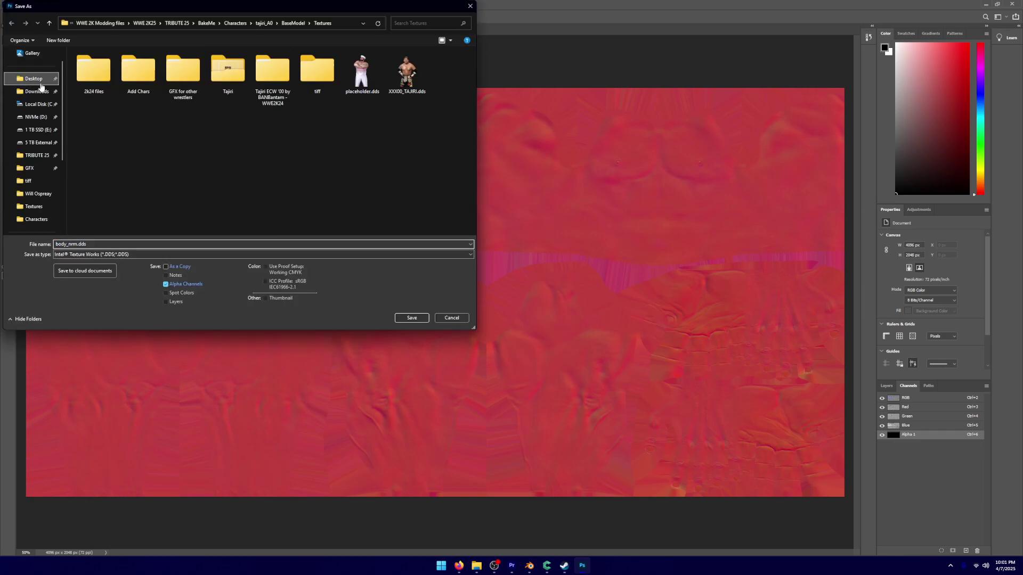
double_click(313, 85)
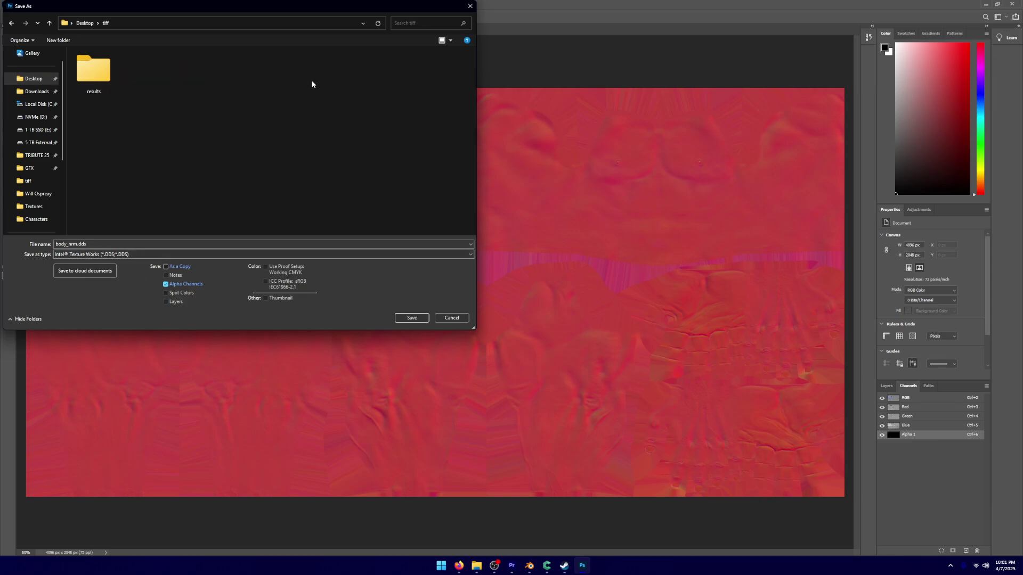
left_click(133, 254)
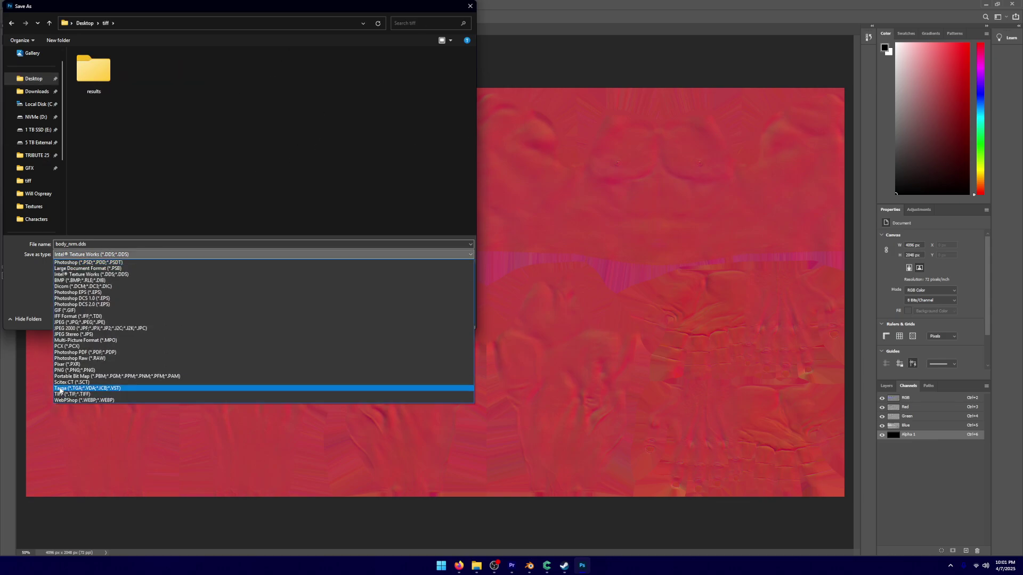
left_click(71, 395)
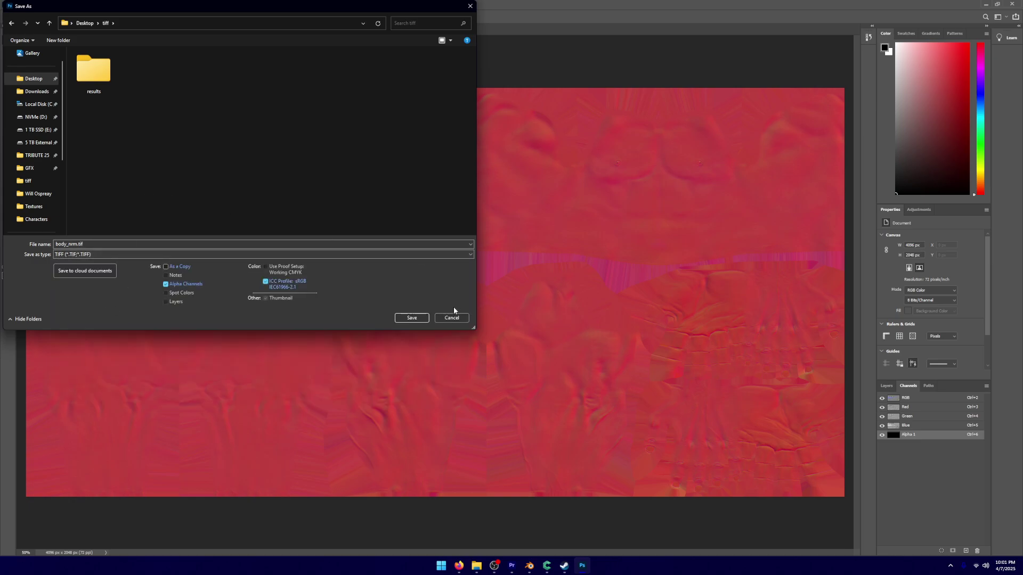
left_click(411, 318)
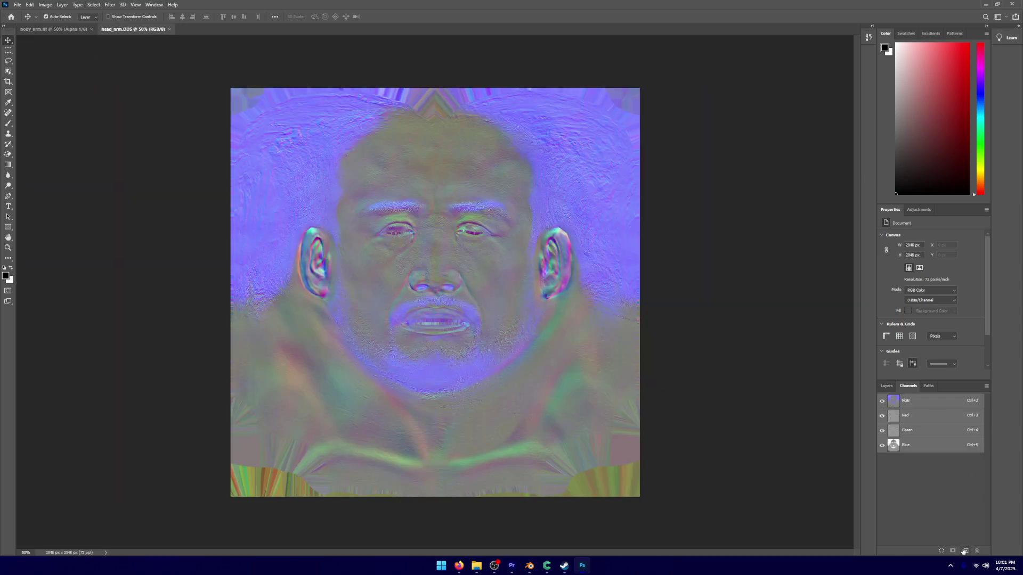
- Give the head map an alpha channel, save it as head_nrm.tif in Desktop\tiff, then minimize Photoshop
left_click(964, 551)
left_click(882, 403)
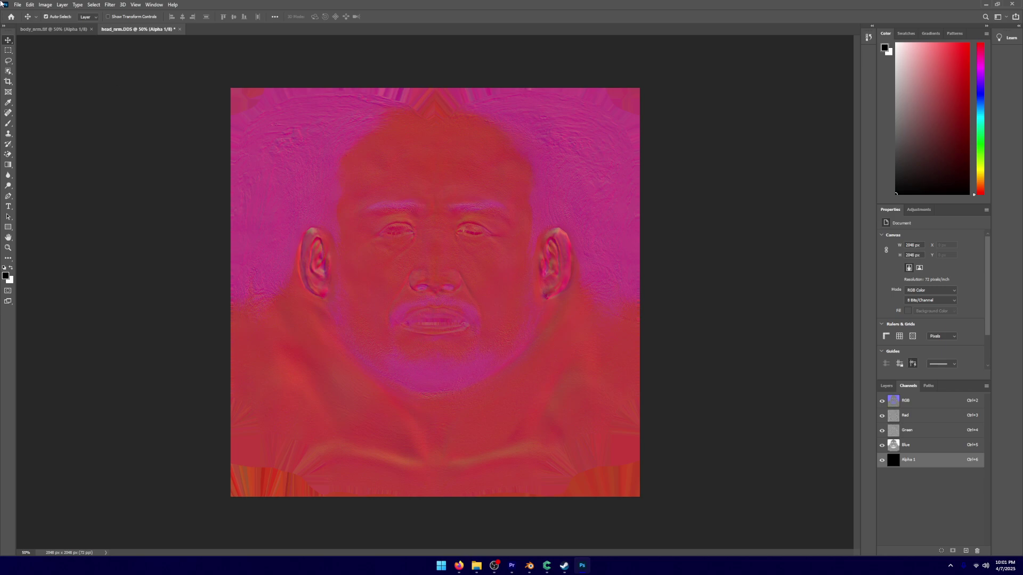
left_click(18, 5)
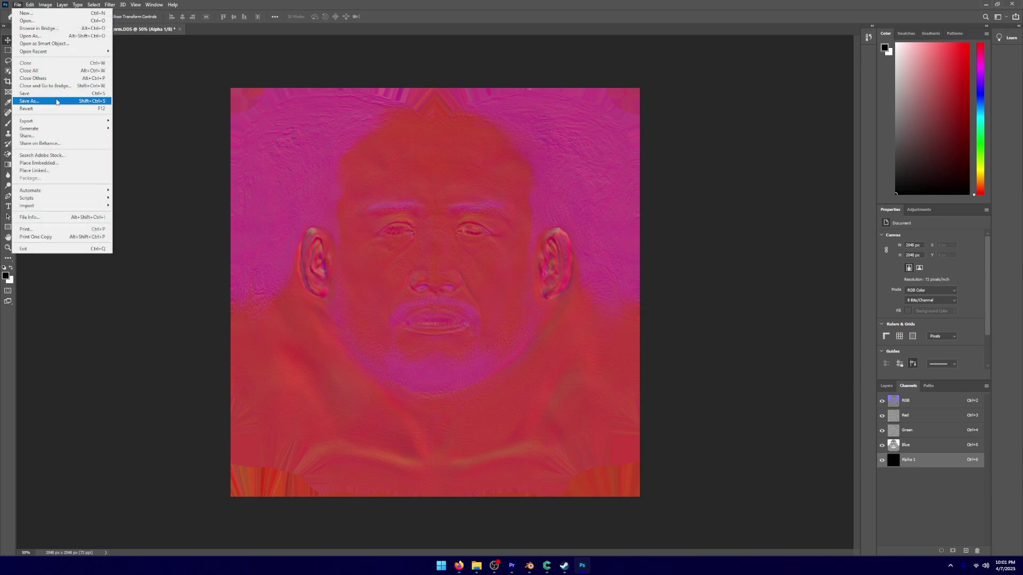
left_click(56, 101)
left_click(130, 241)
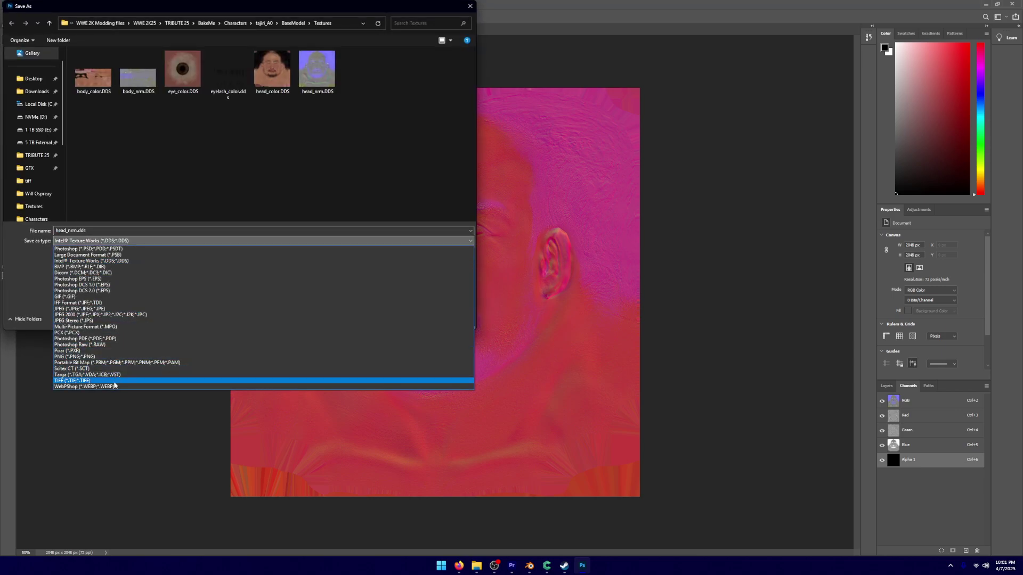
left_click(114, 382)
left_click(33, 79)
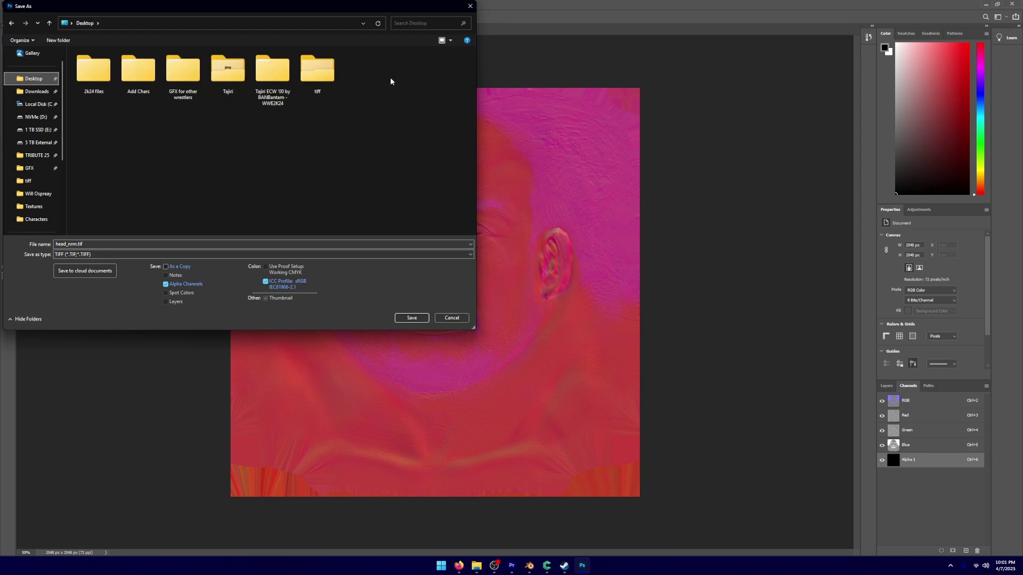
double_click(327, 81)
left_click(411, 318)
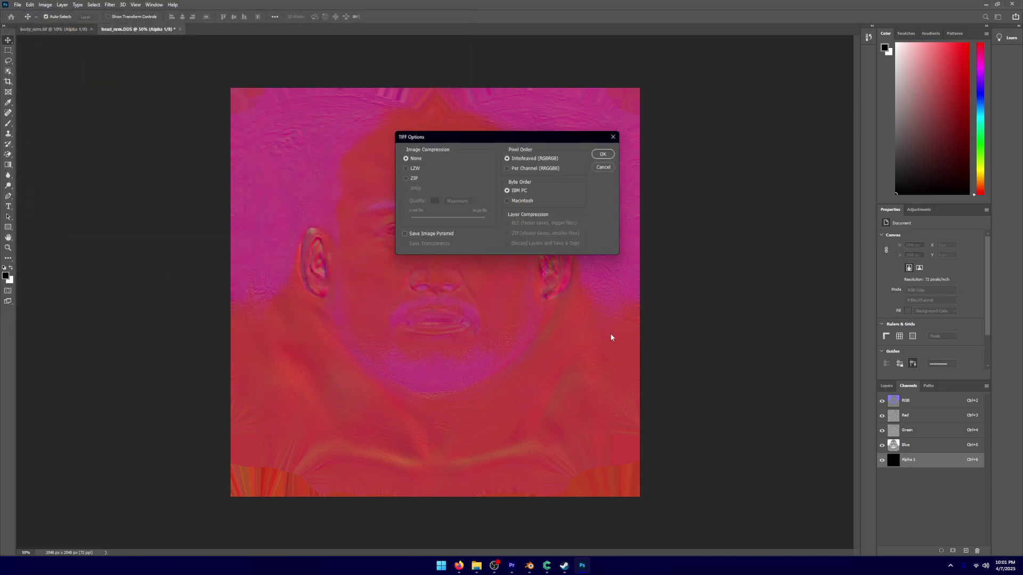
left_click(607, 153)
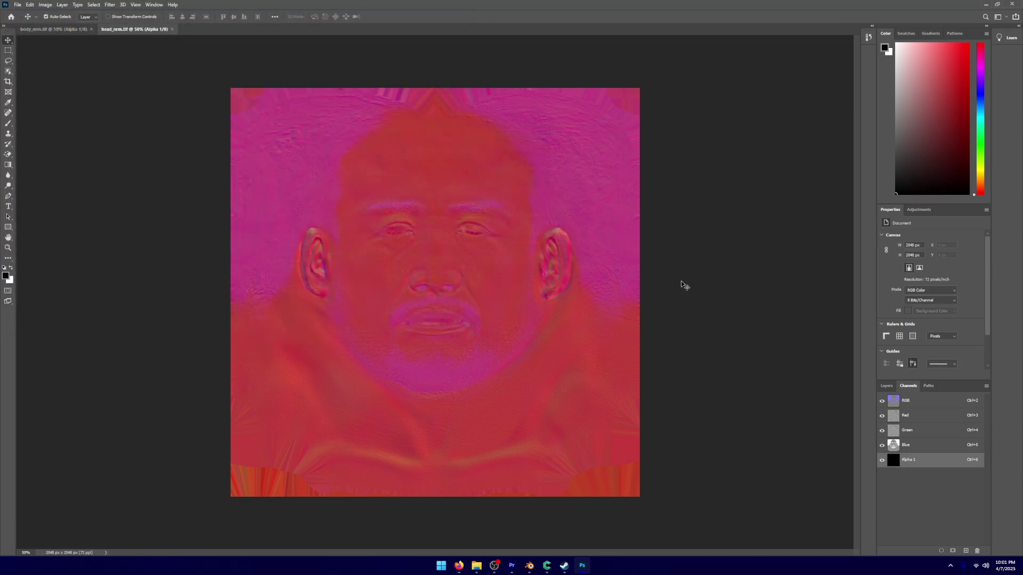
left_click(983, 4)
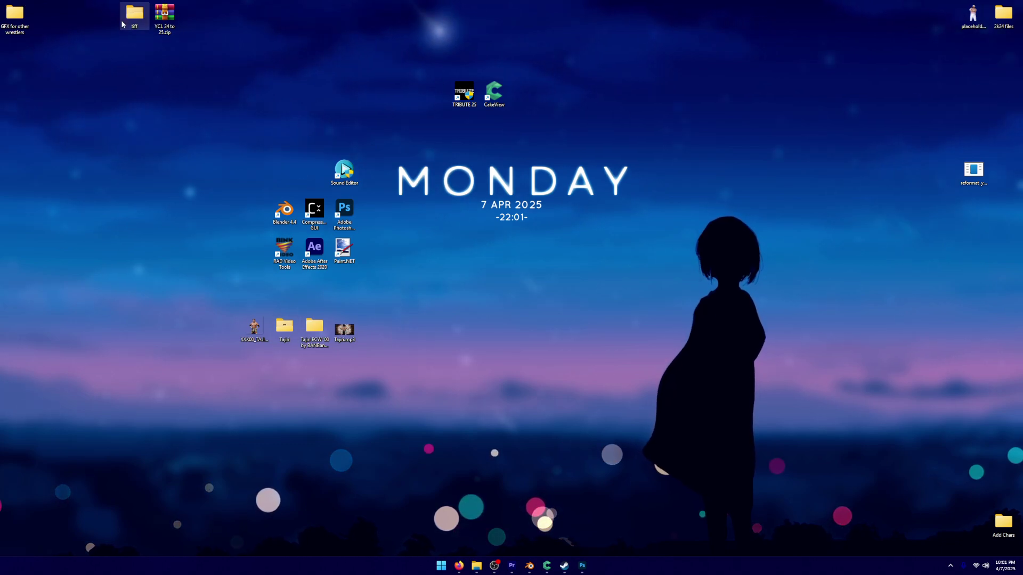
left_click_drag(354, 425, 493, 373)
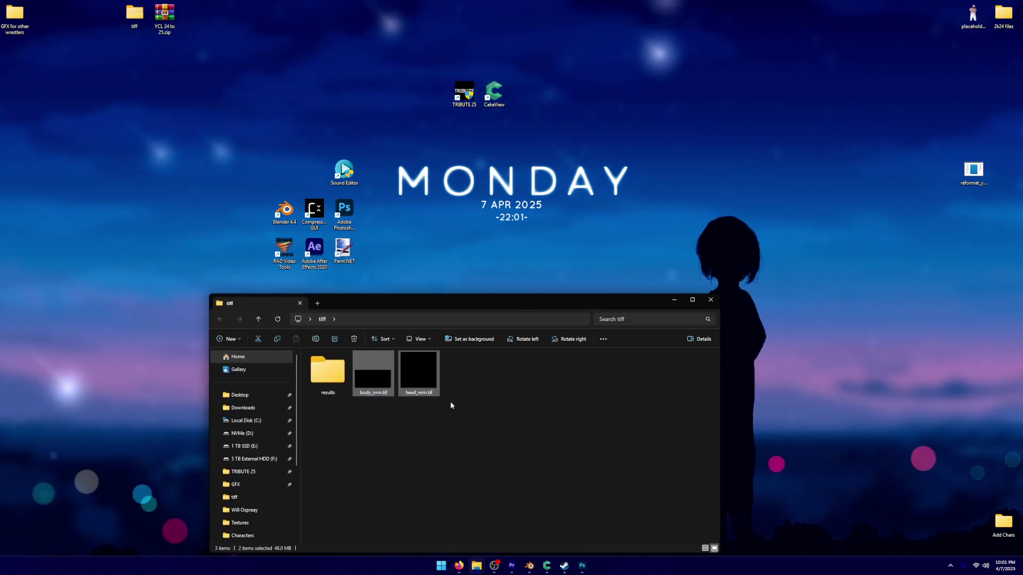
left_click(452, 393)
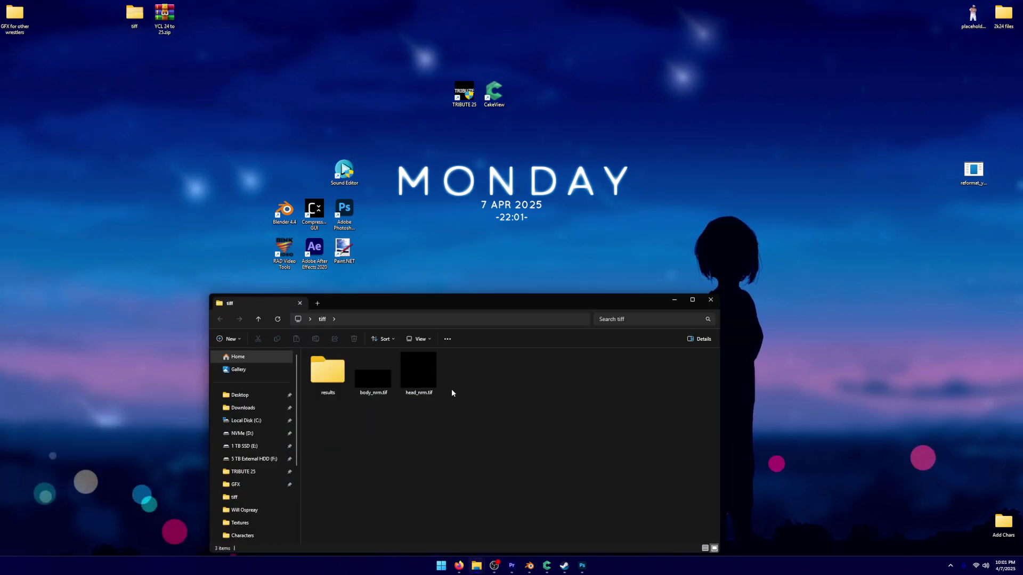
left_click(672, 302)
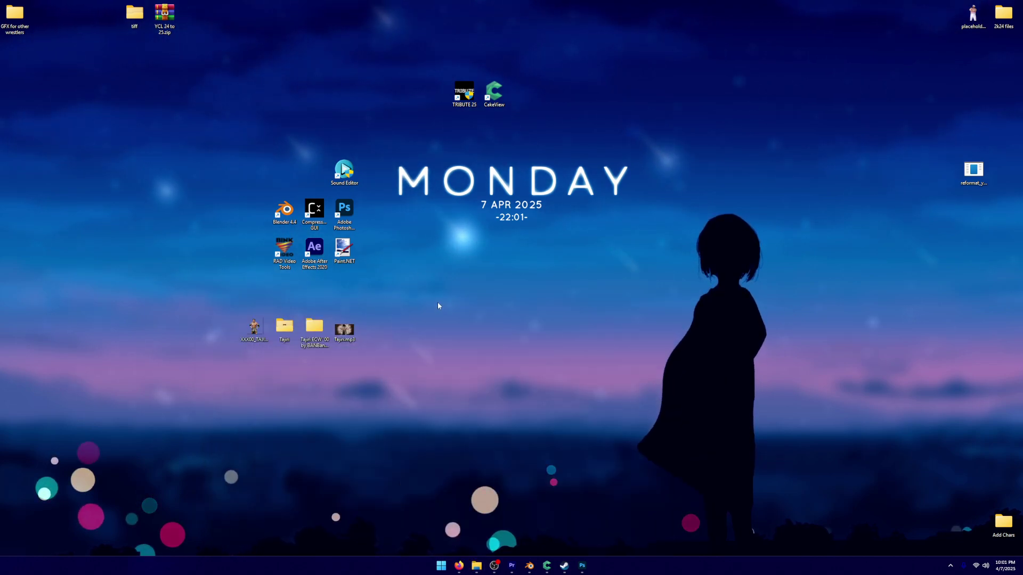
- Launch Compressonator and add body_nrm.tif and head_nrm.tif from the Desktop tiff folder
left_click(324, 213)
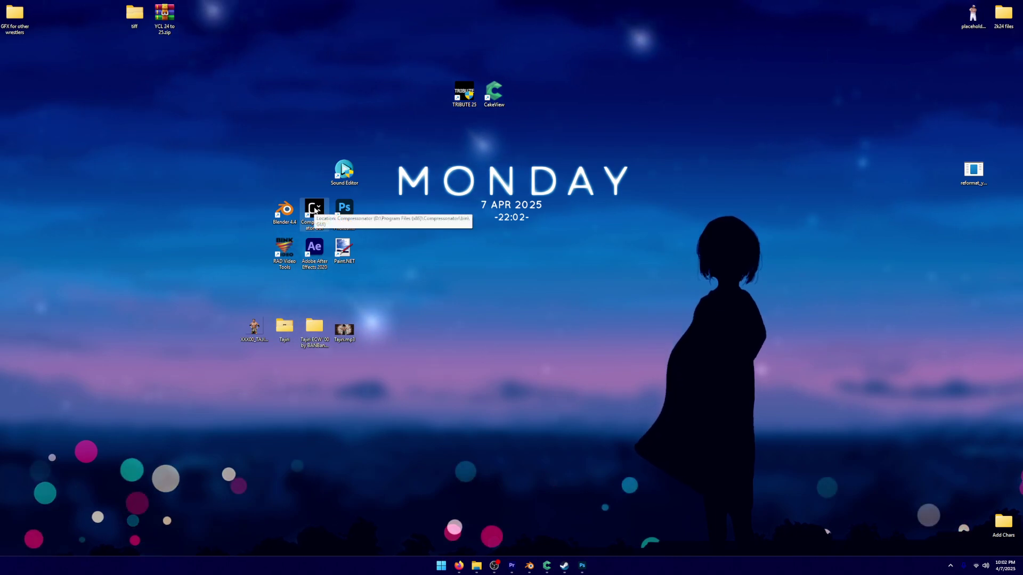
double_click(316, 211)
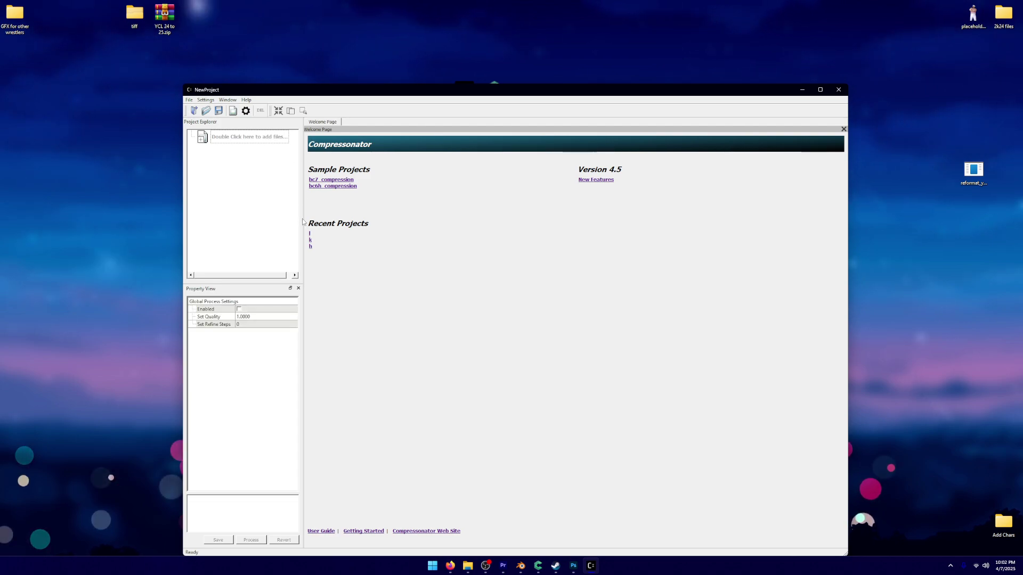
double_click(261, 141)
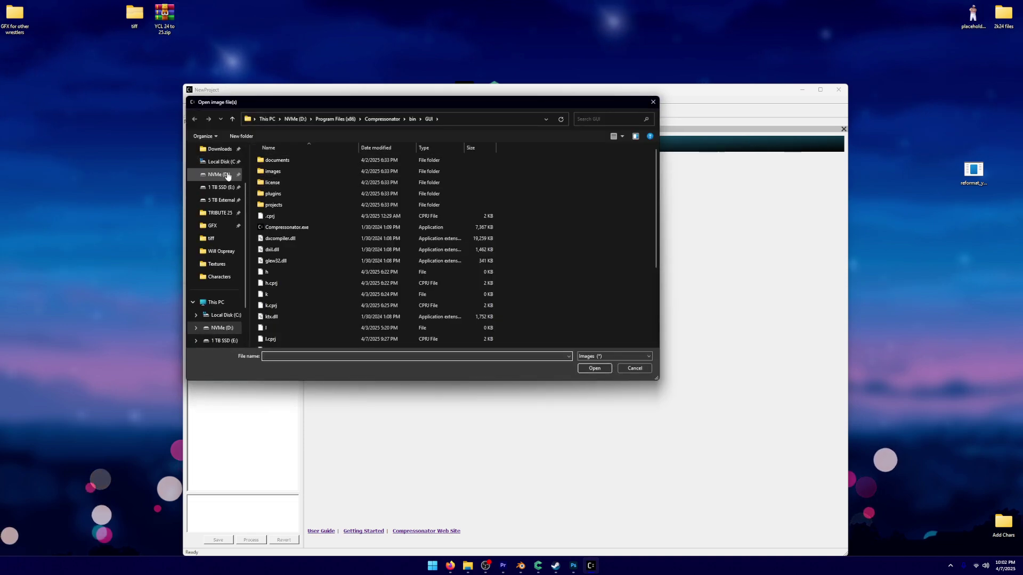
left_click(215, 193)
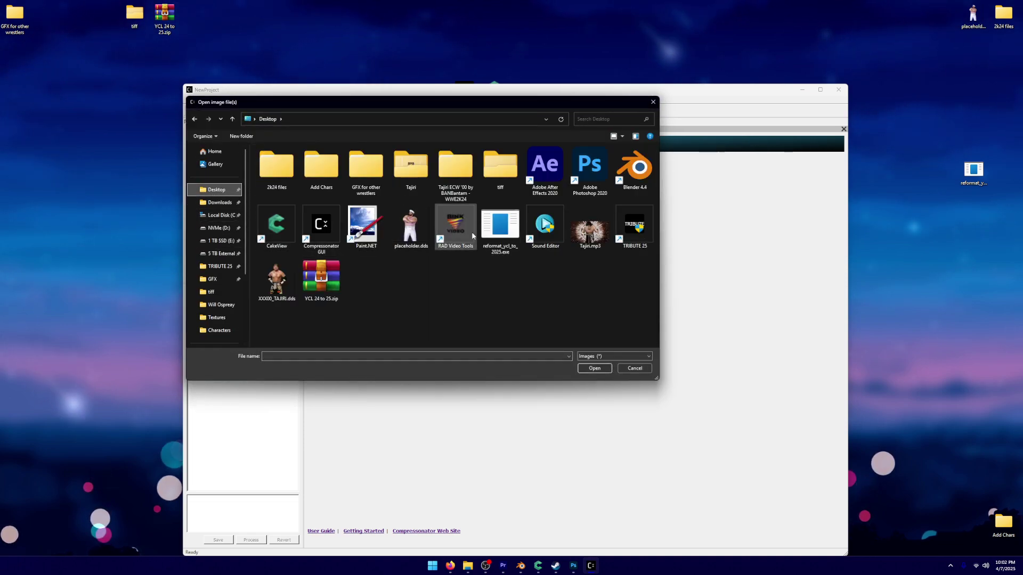
double_click(503, 178)
left_click(321, 170)
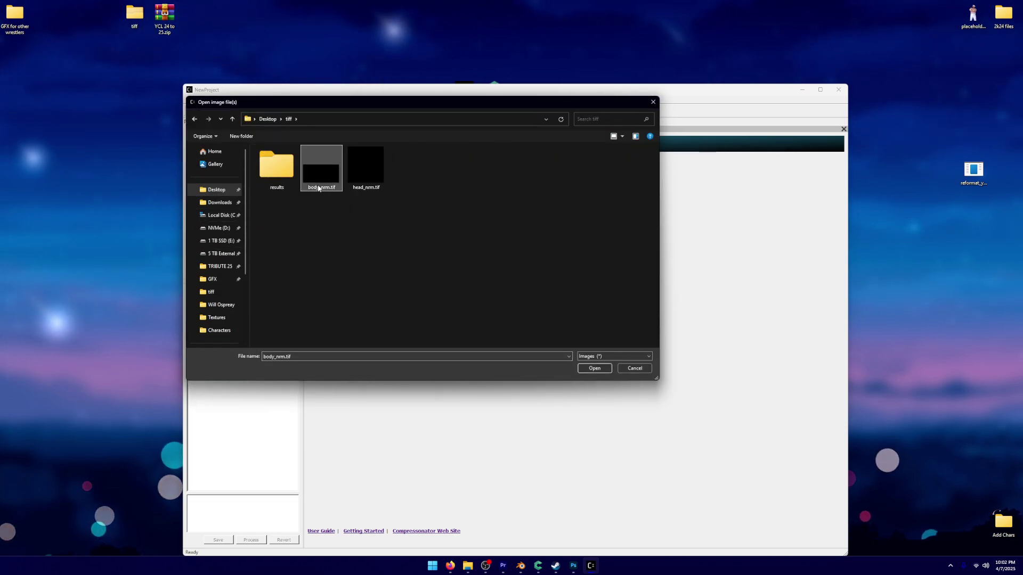
double_click(321, 170)
double_click(232, 139)
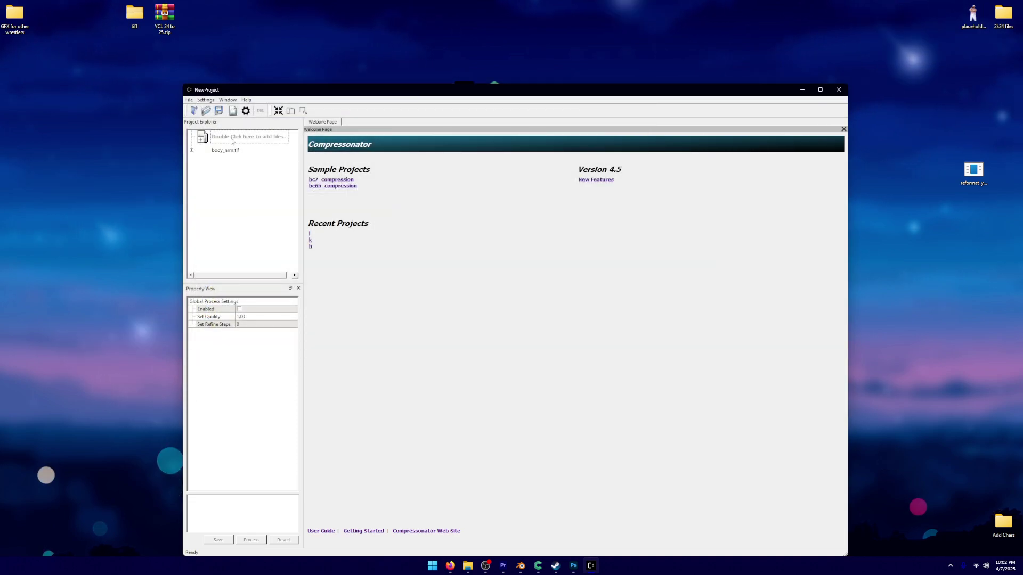
double_click(355, 169)
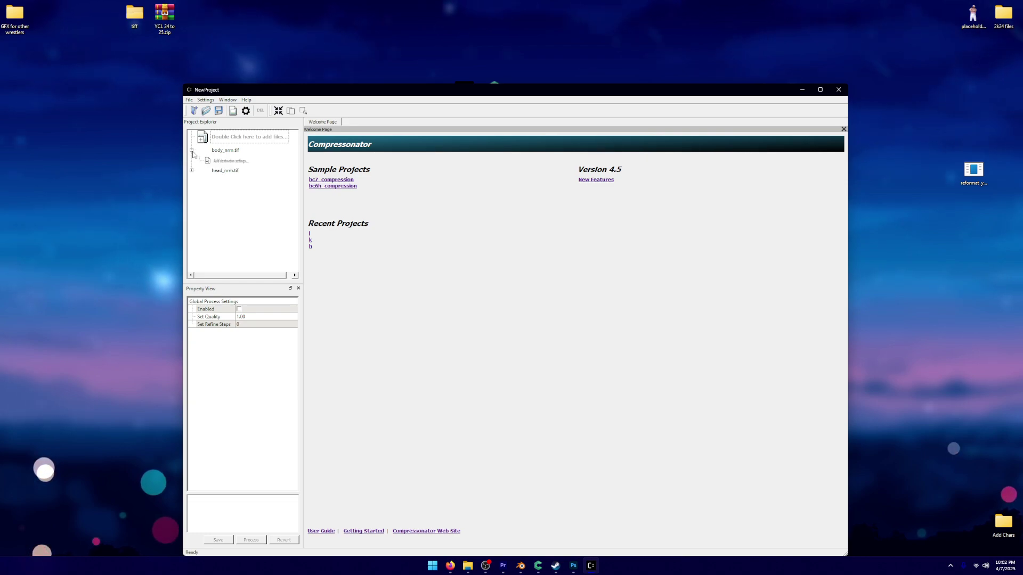
- Add BC7 DDS destination settings for body_nrm and head_nrm, output to tiff/results
double_click(228, 162)
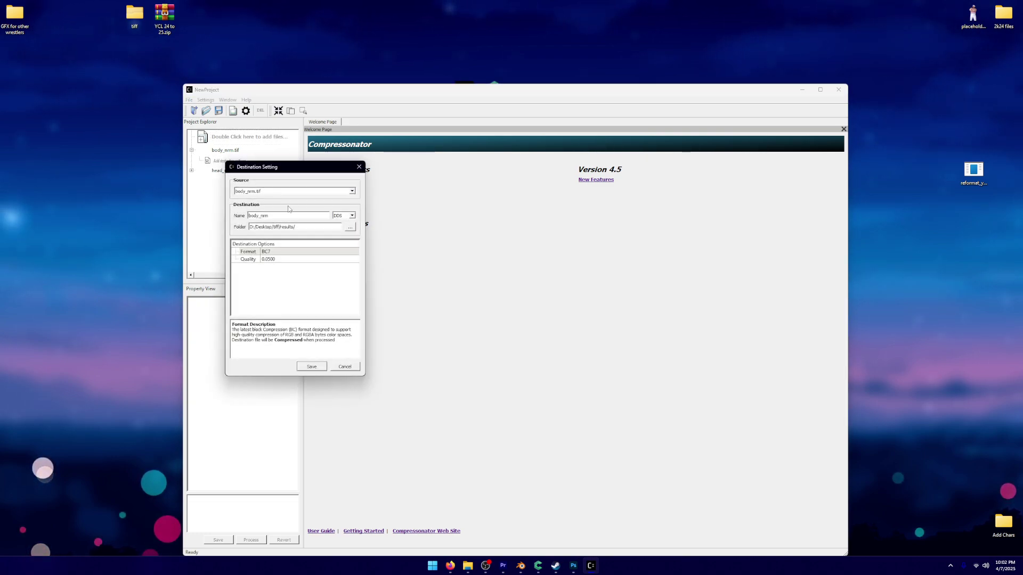
left_click(311, 367)
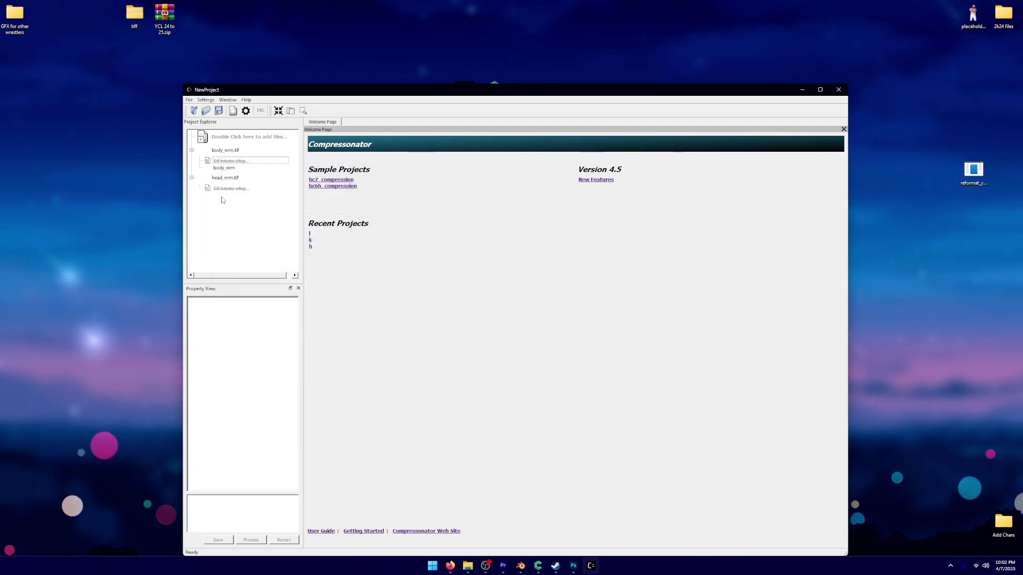
double_click(221, 190)
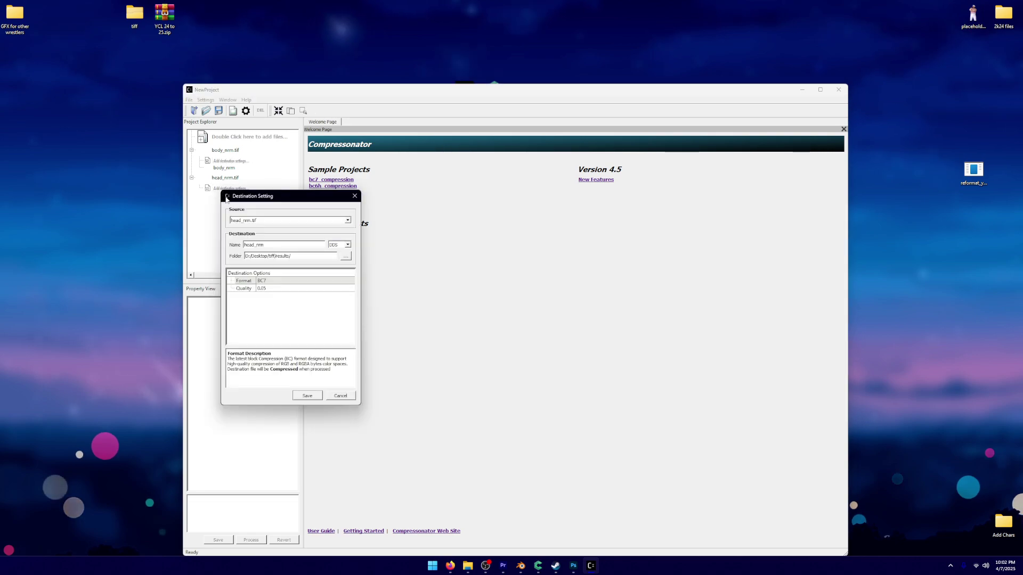
left_click(307, 397)
left_click(234, 150)
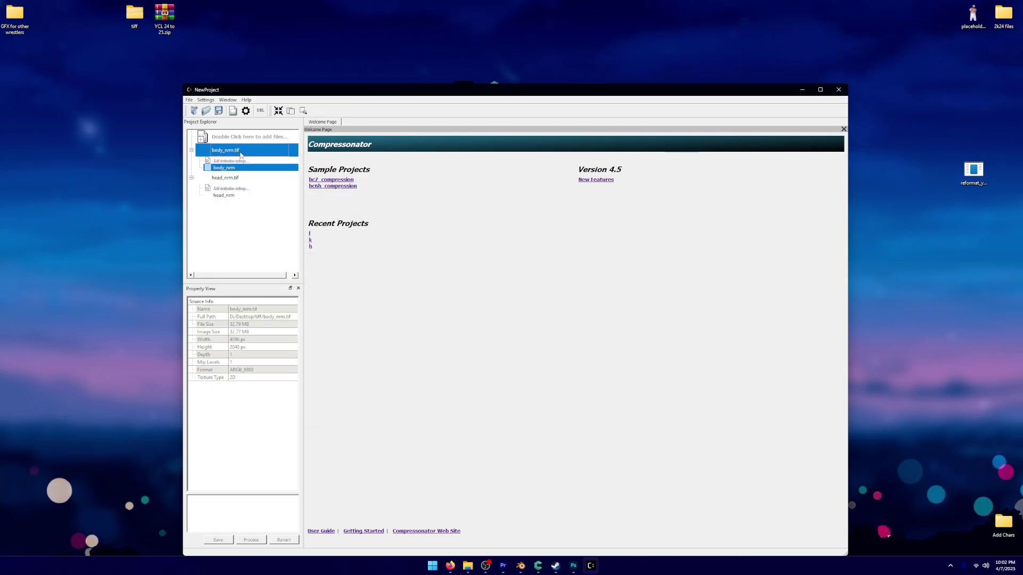
- Generate mipmaps and run BC7 compression for body_nrm, then for head_nrm
left_click(304, 111)
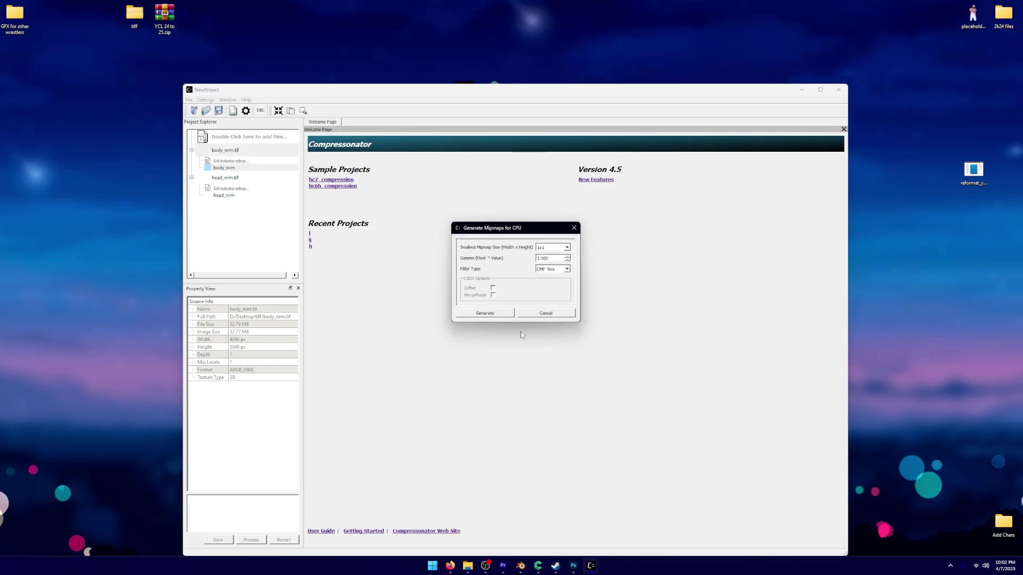
key("Return")
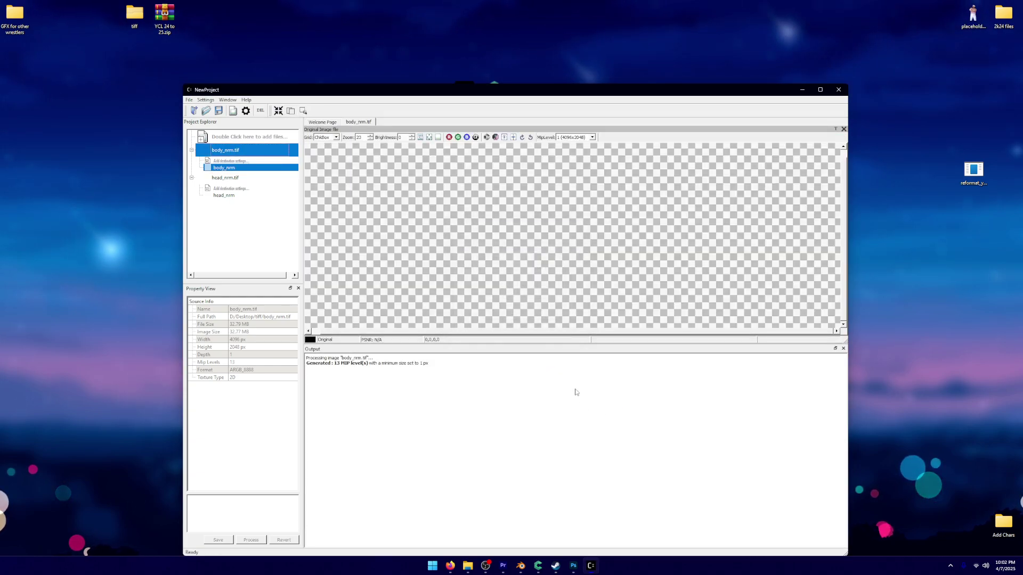
left_click(278, 111)
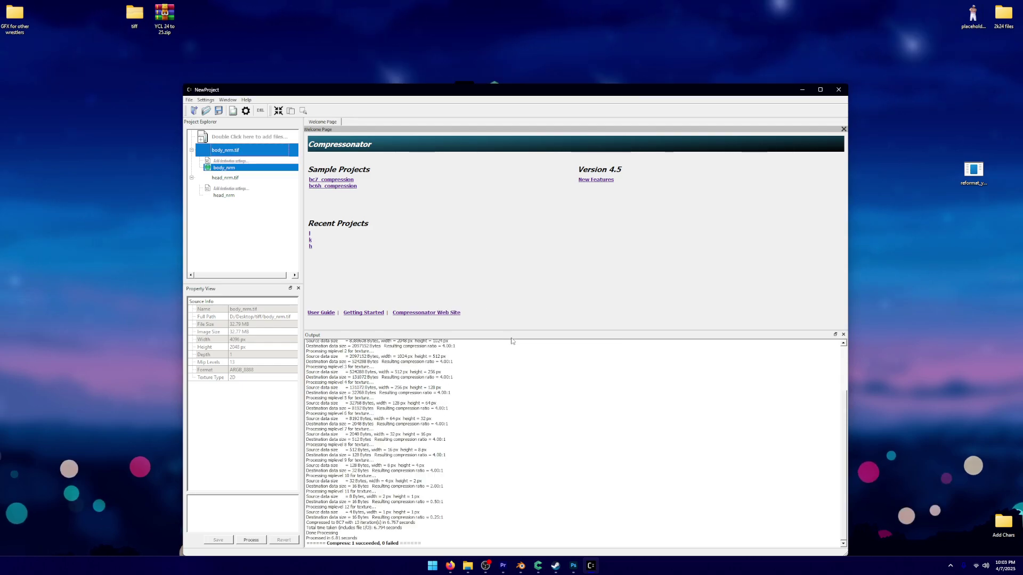
left_click(225, 178)
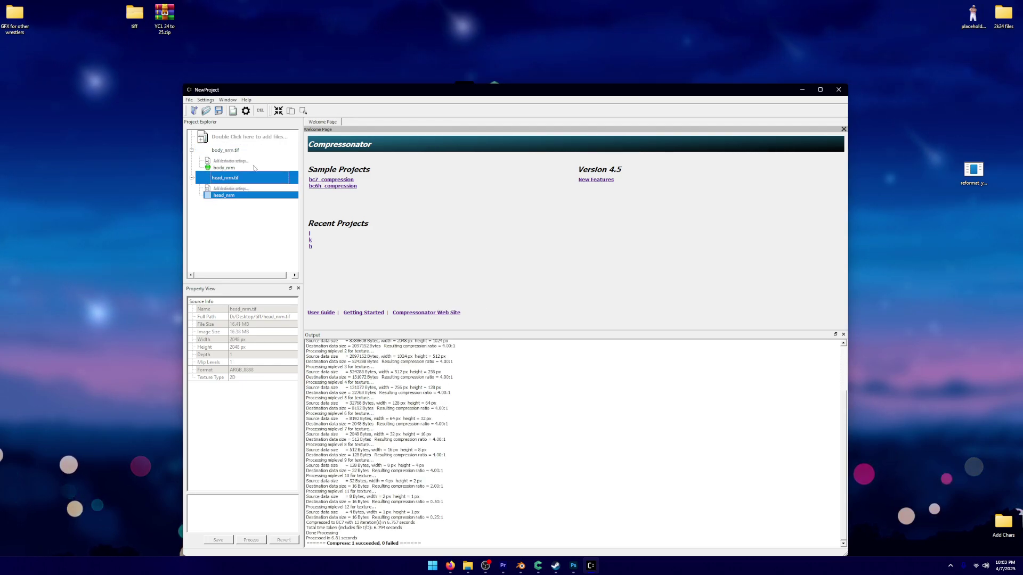
left_click(303, 111)
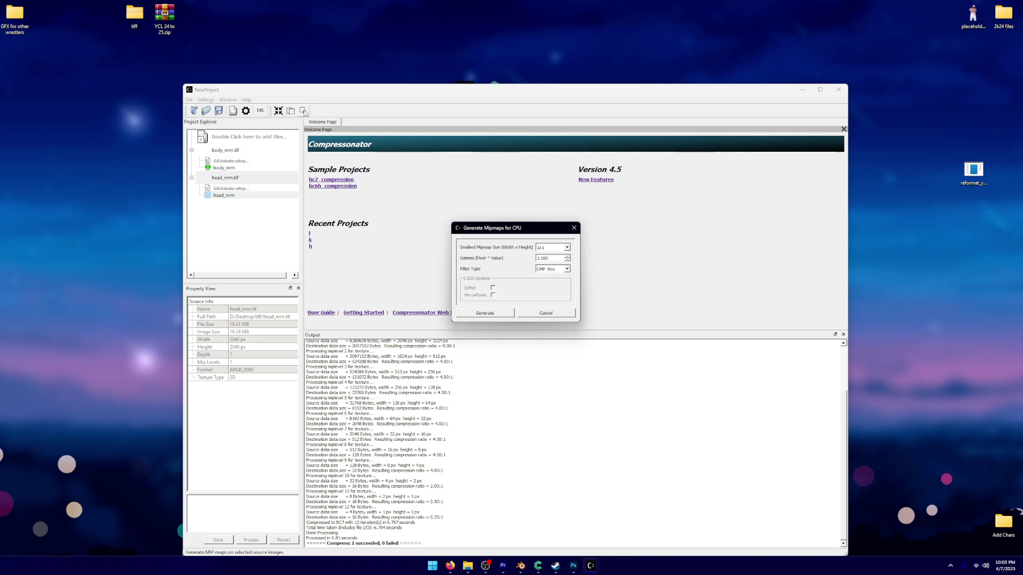
left_click(505, 317)
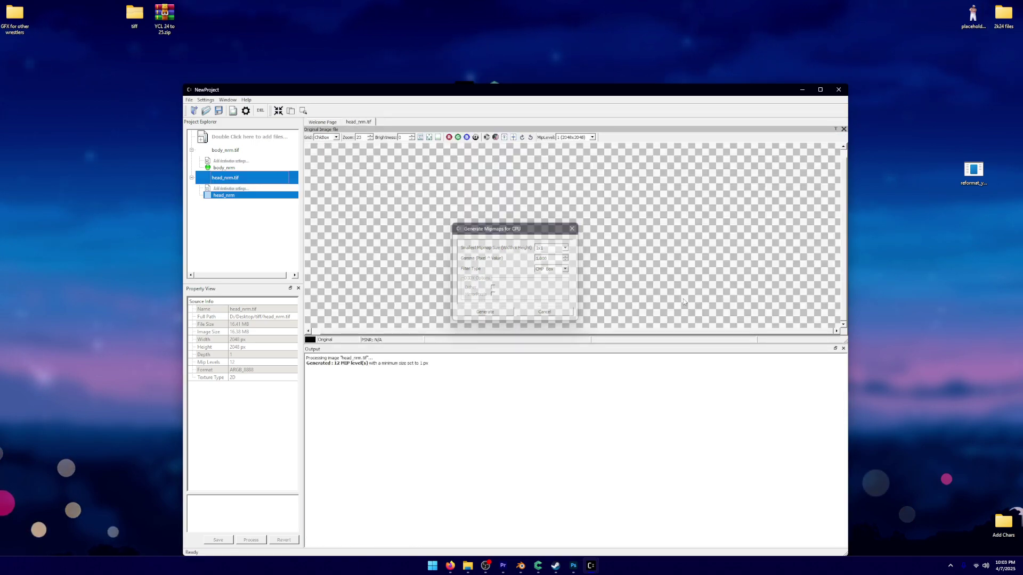
left_click(279, 112)
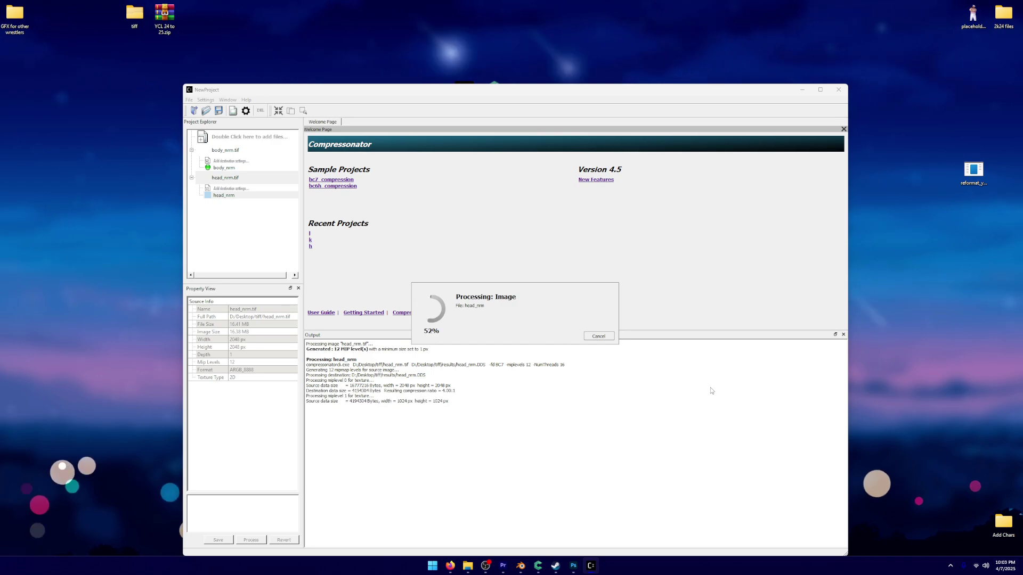
- Check the compressed DDS files in the tiff results folder, then close Compressonator
double_click(135, 12)
left_click_drag(372, 310, 517, 229)
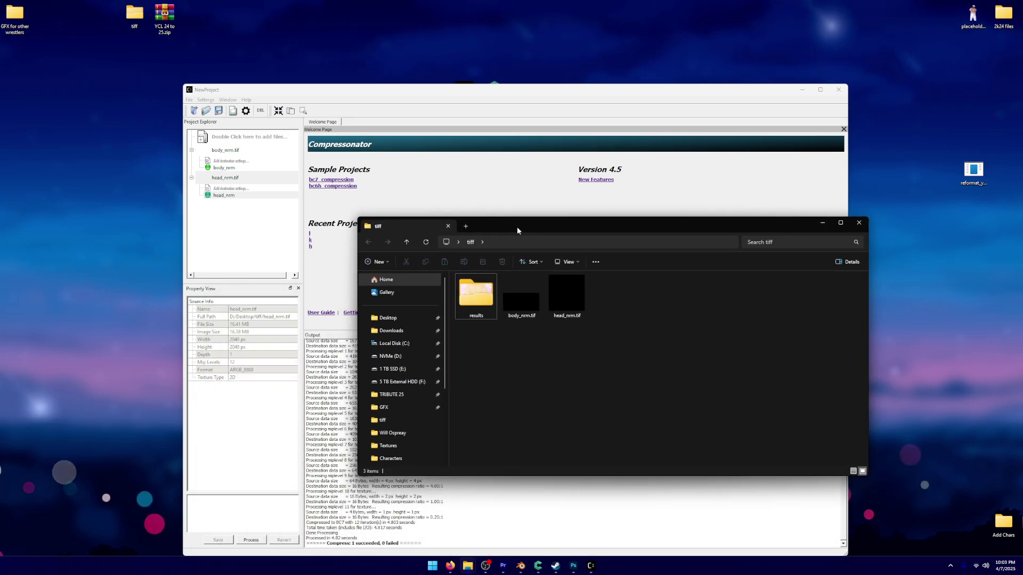
double_click(478, 293)
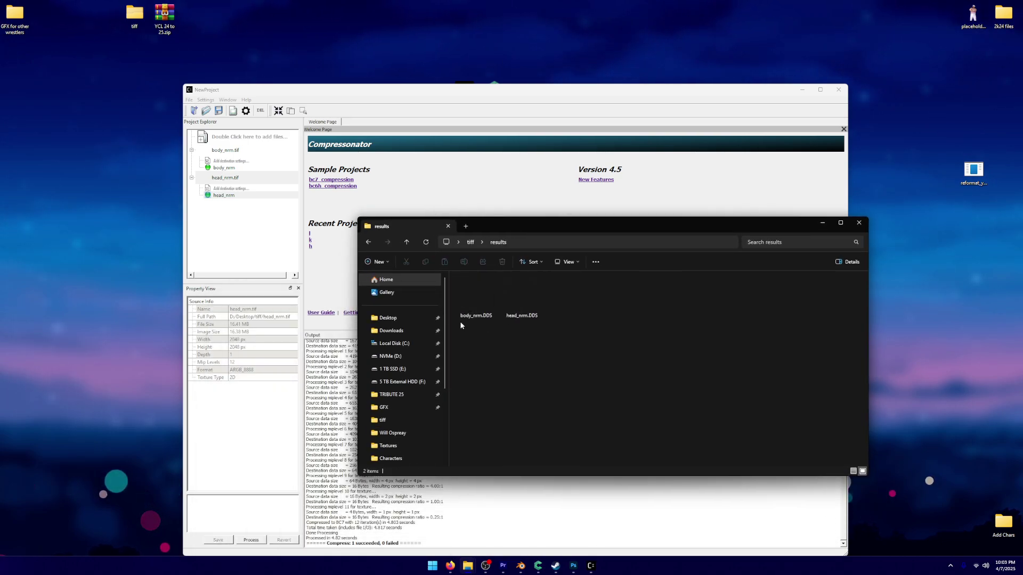
left_click(816, 226)
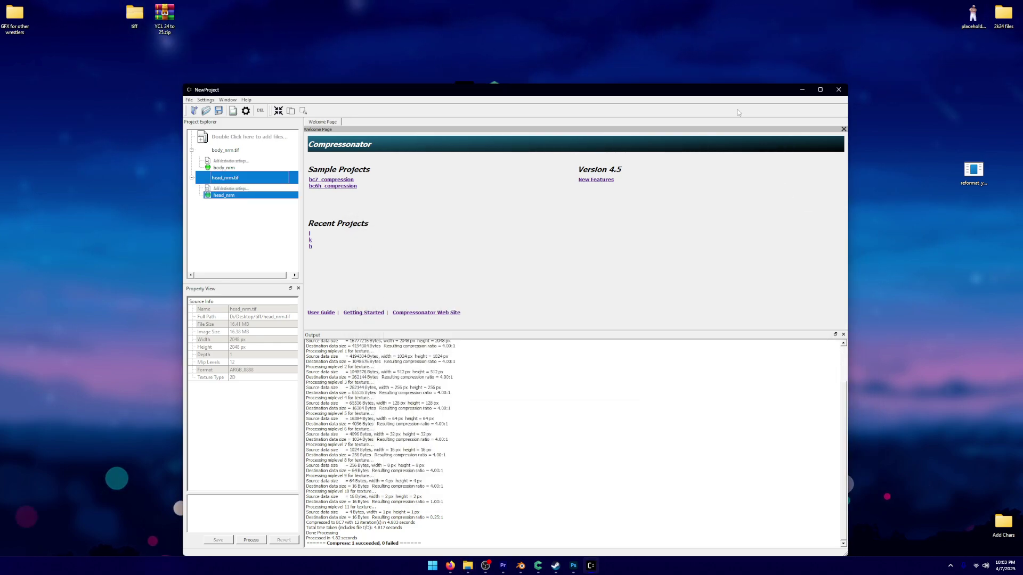
left_click(839, 94)
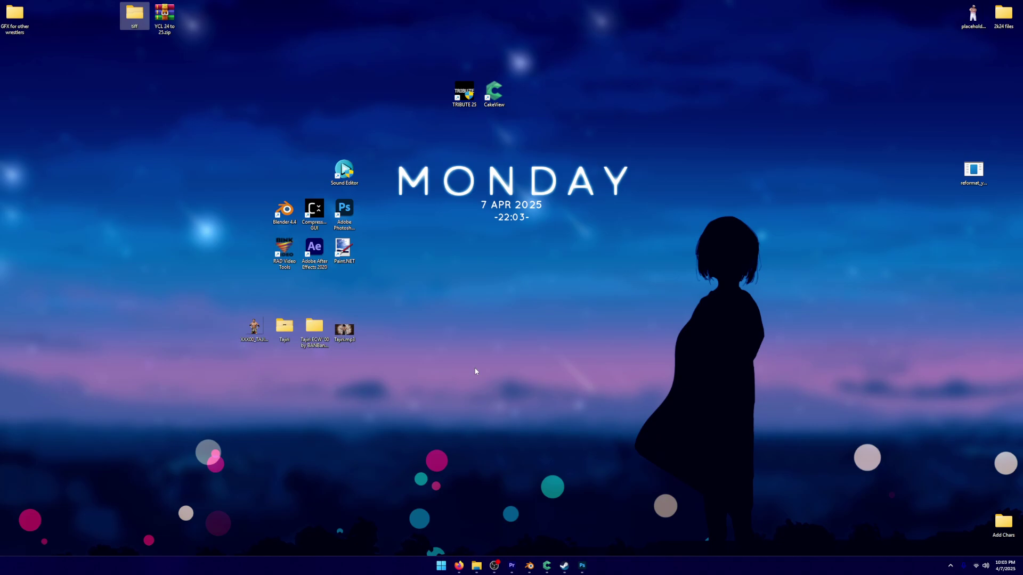
- In Explorer, go to TRIBUTE 25 > Characters > tajiri_A0 > BaseModel
mouse_move(477, 566)
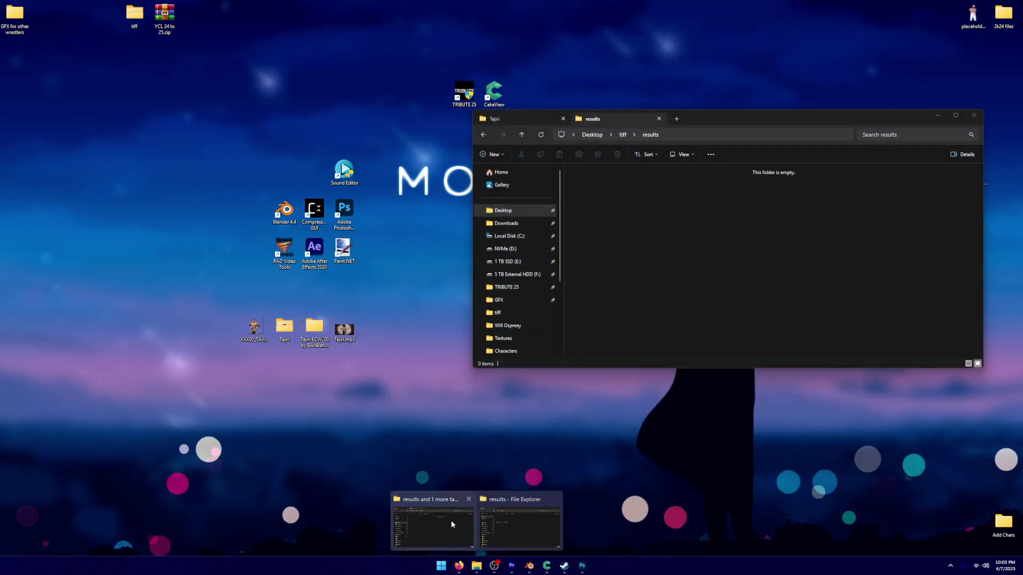
left_click(451, 520)
left_click(508, 121)
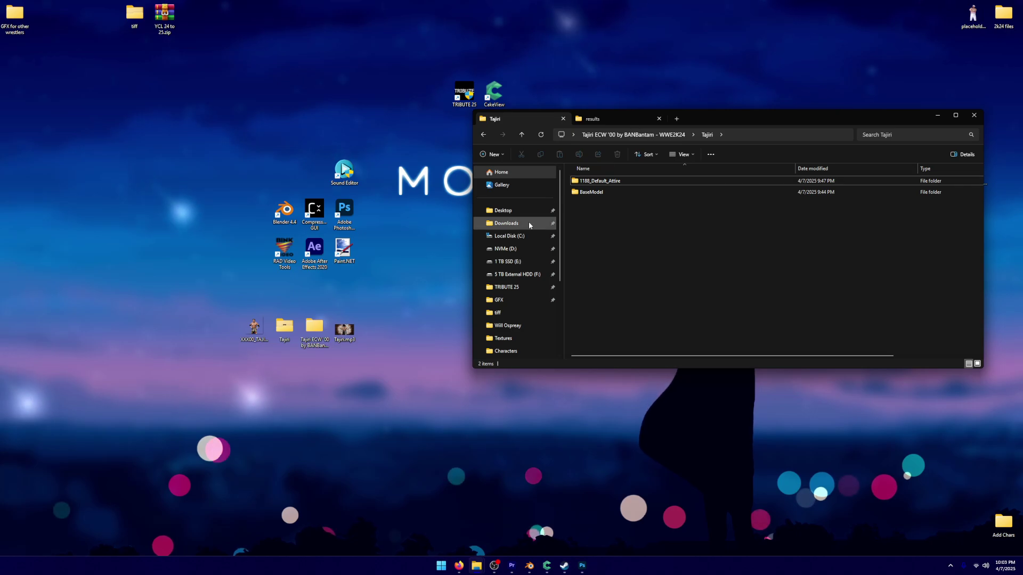
left_click(506, 287)
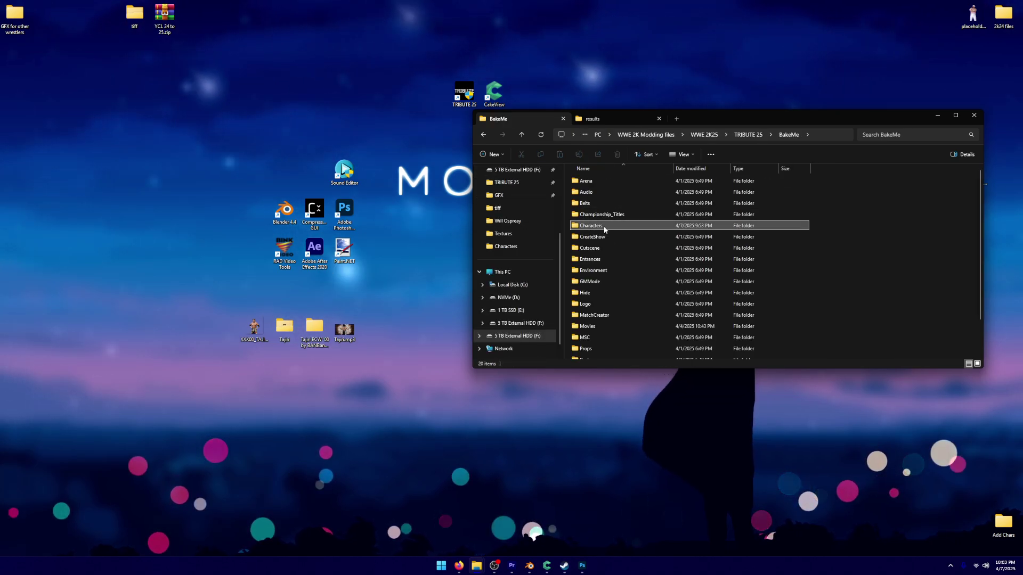
double_click(603, 226)
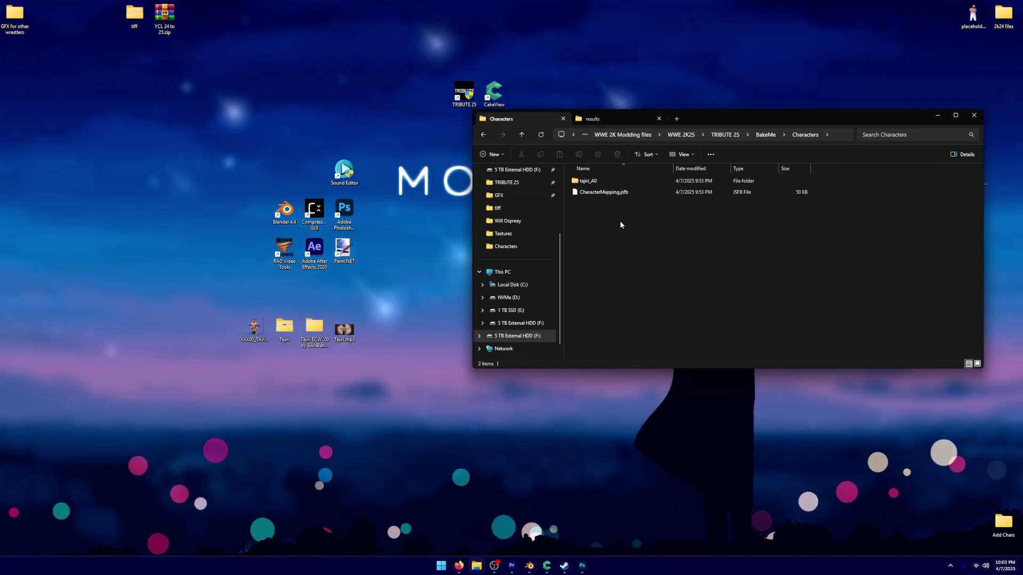
double_click(591, 181)
double_click(616, 192)
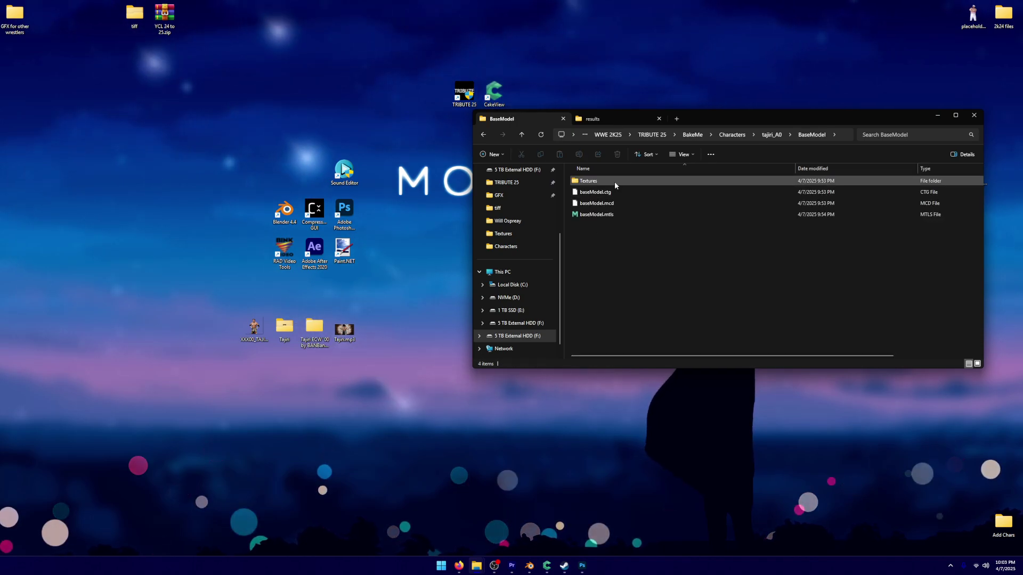
- Copy body_nrm.DDS and head_nrm.DDS from results into Tajiri's Textures folder, replacing the old ones
left_click_drag(794, 123, 605, 131)
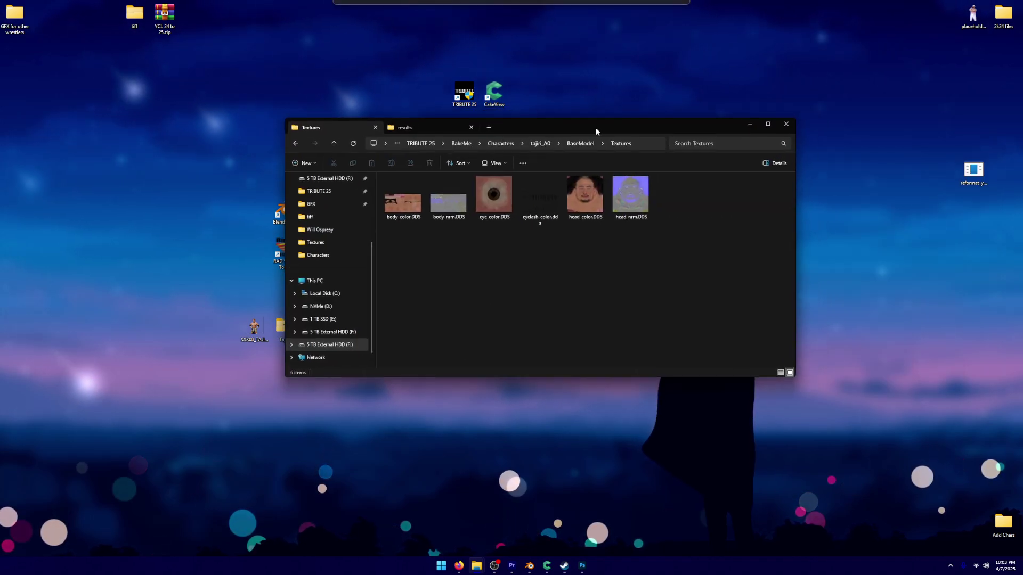
left_click(411, 128)
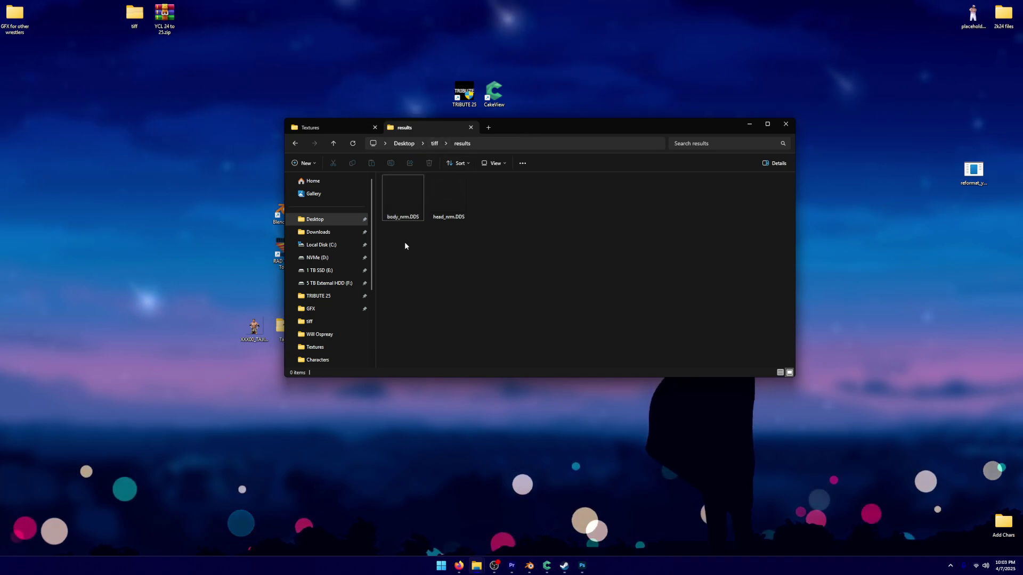
left_click(435, 203, "ctrl")
right_click(435, 203)
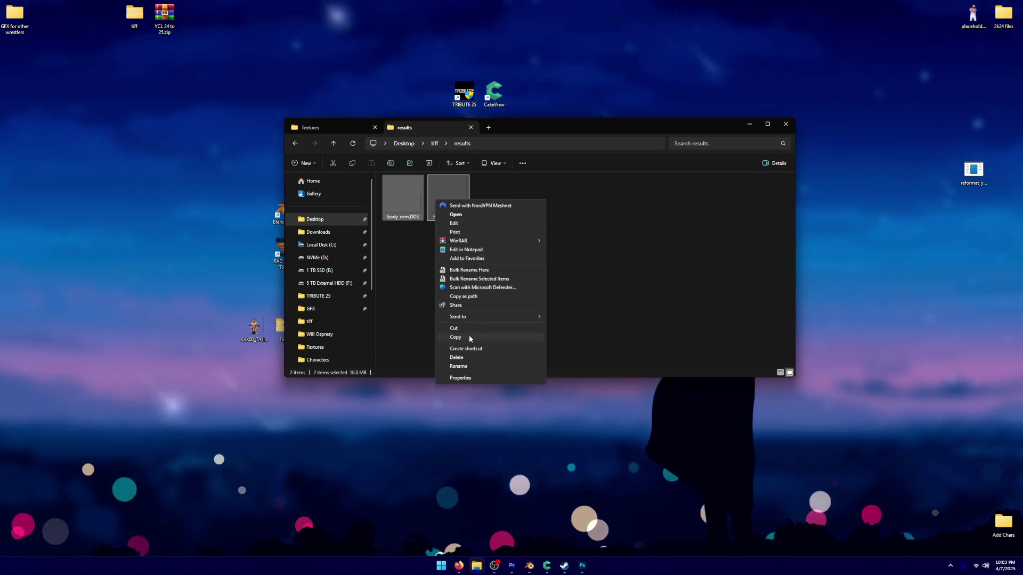
left_click(469, 334)
left_click(324, 129)
right_click(433, 229)
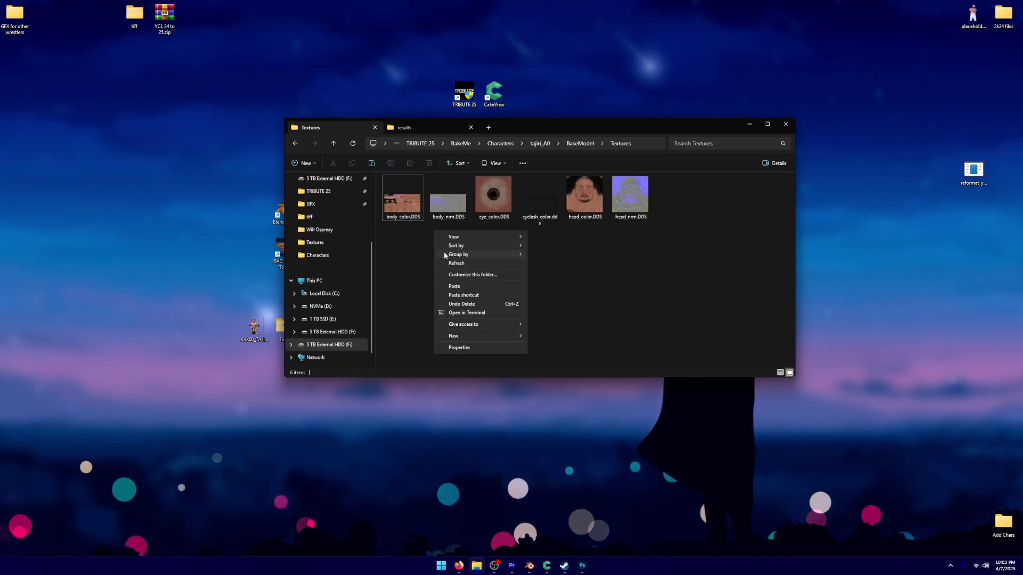
left_click(449, 288)
left_click(479, 215)
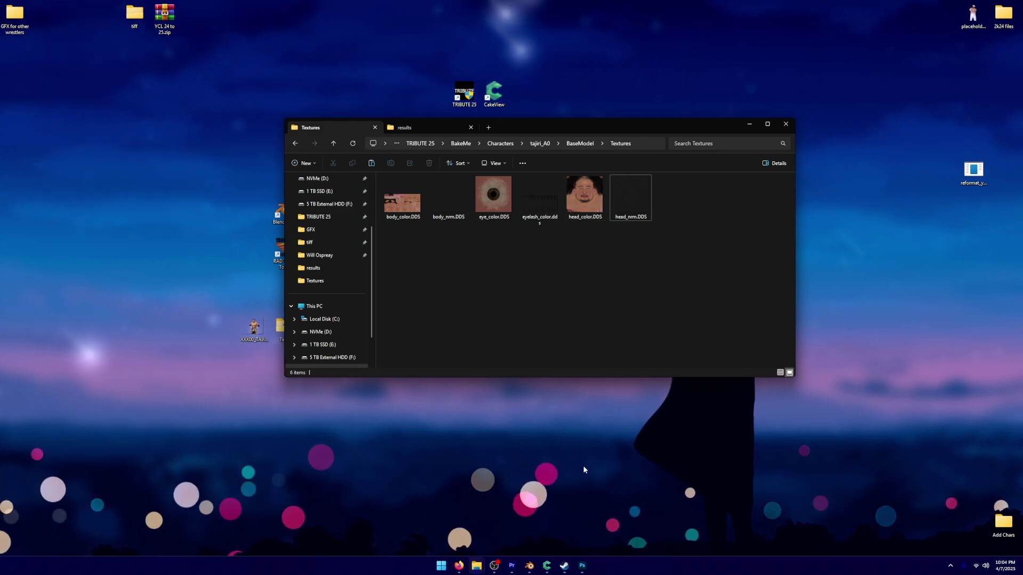
- Open eye_color.DDS from Tajiri's Textures folder in Paint.NET to view the 512 × 512 texture
left_click_drag(523, 128, 621, 121)
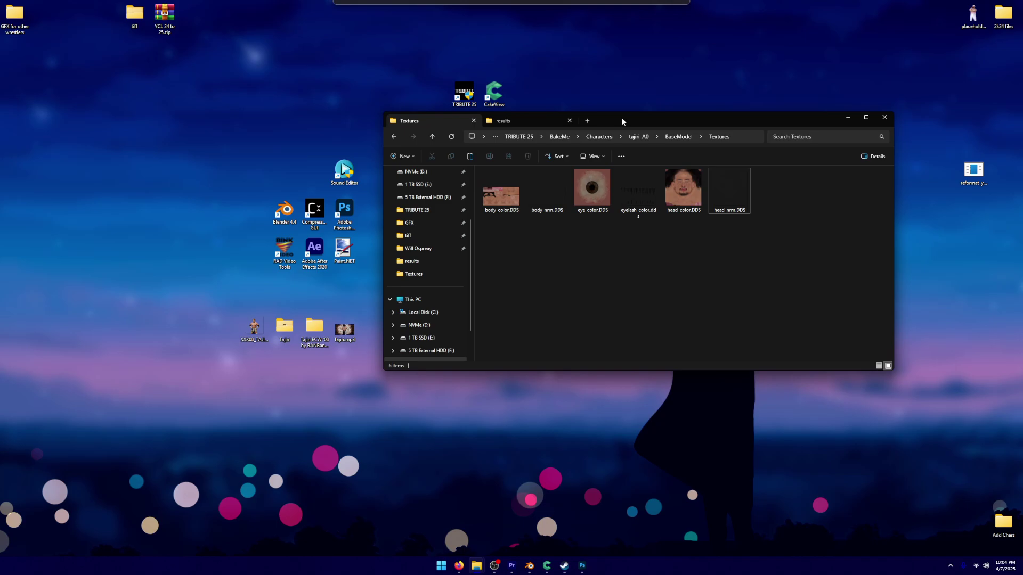
mouse_move(343, 255)
left_mouse_down()
mouse_move(277, 142)
mouse_move(368, 220)
left_mouse_up()
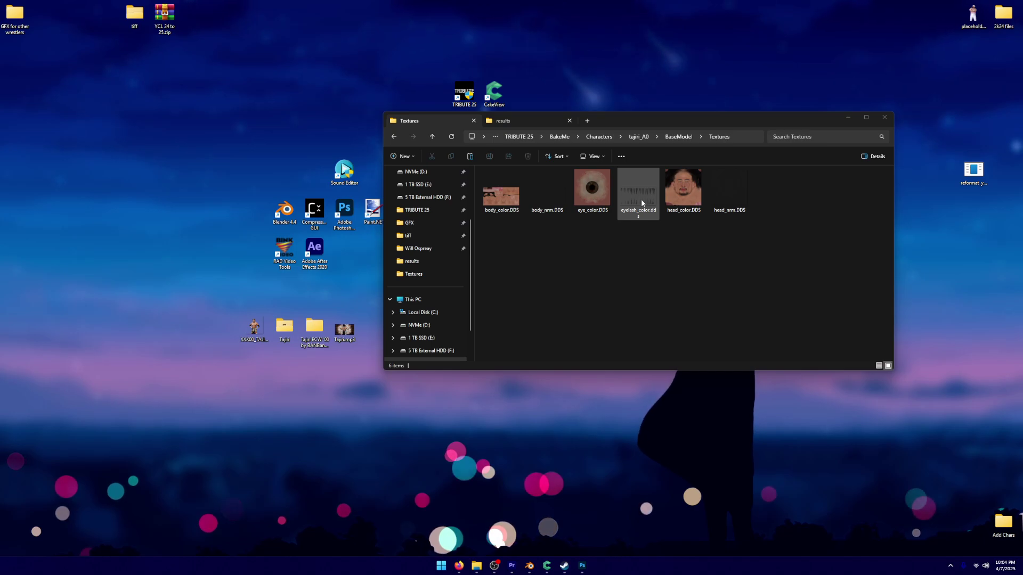
left_click(595, 200)
double_click(595, 201)
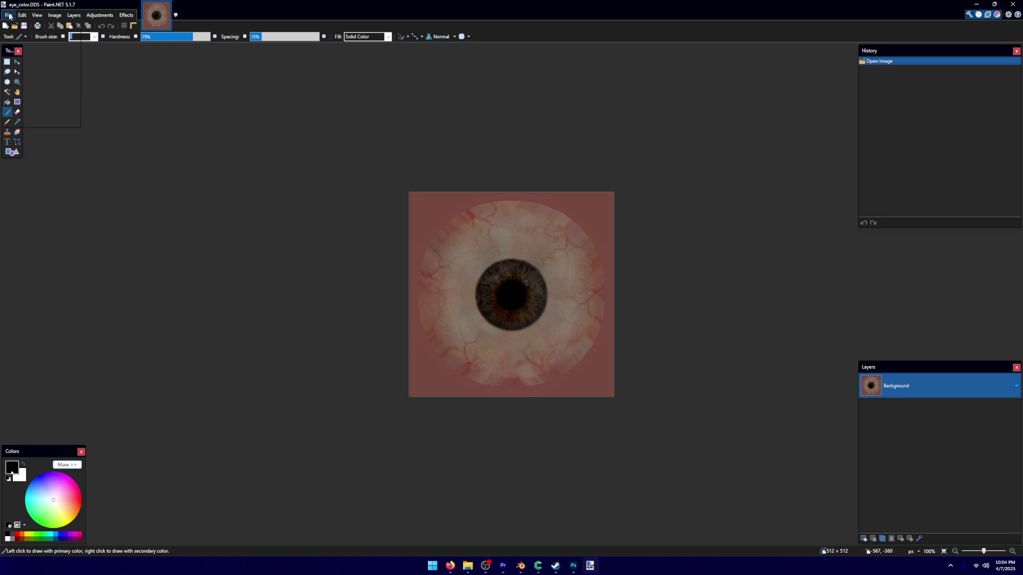
- Start a Save As over eye_color.DDS, cancel the DDS save configuration, and exit Paint.NET
left_click(9, 15)
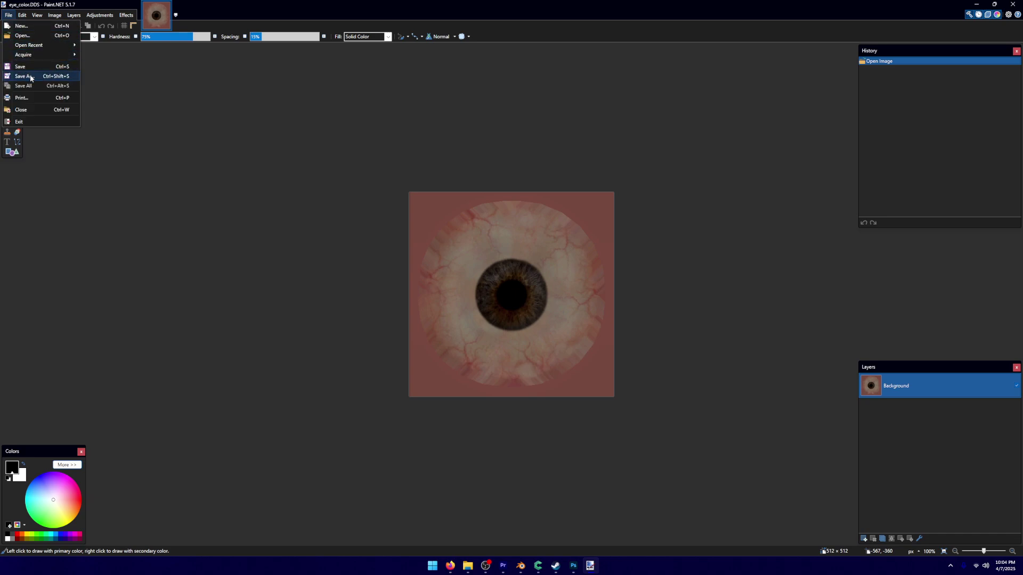
left_click(27, 76)
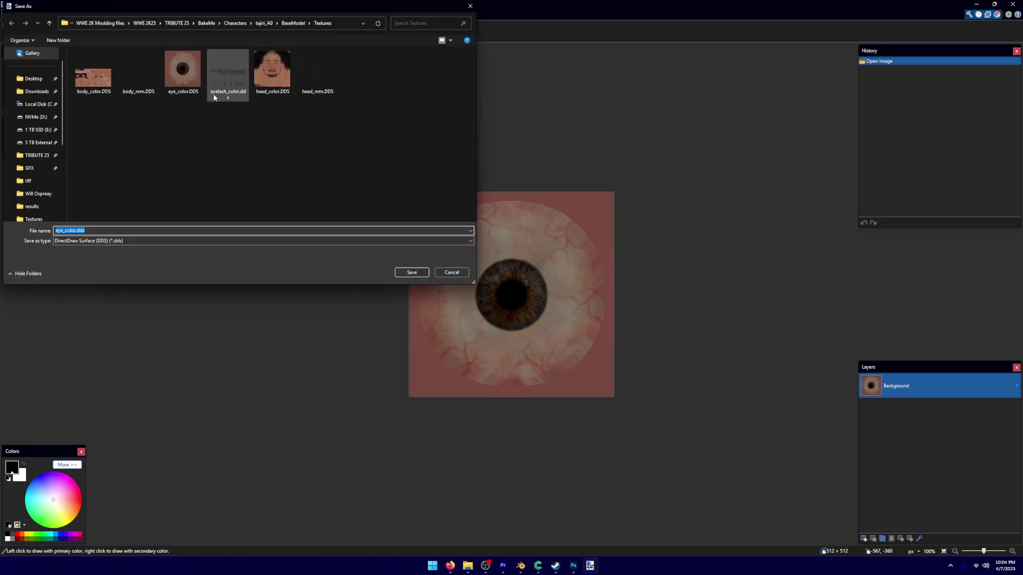
double_click(190, 83)
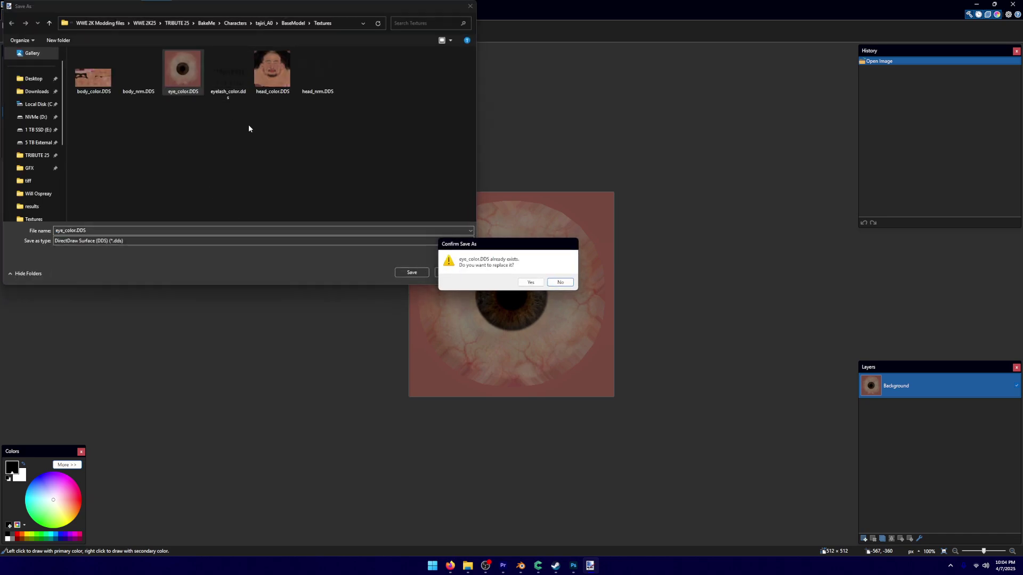
left_click(530, 283)
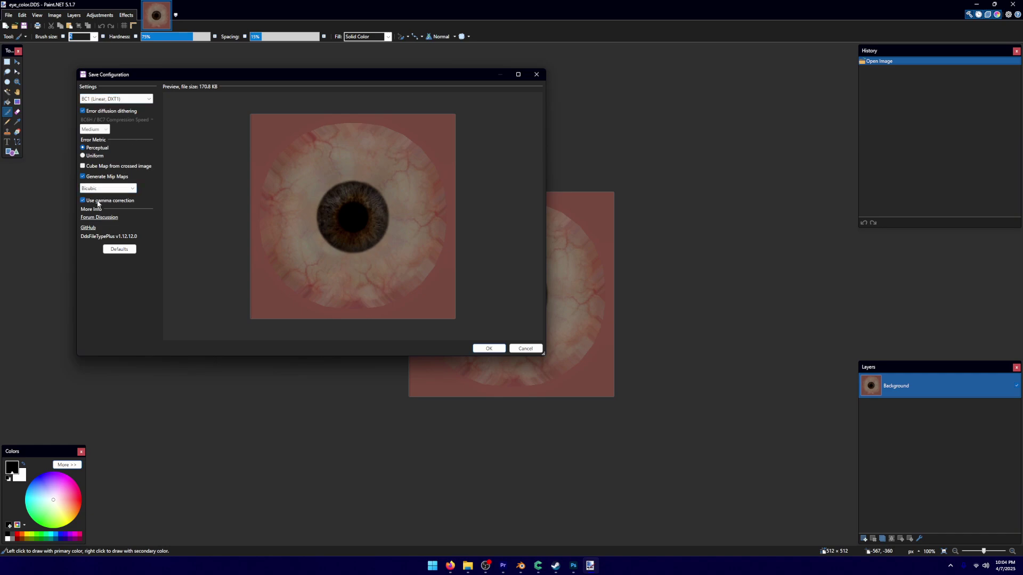
left_click(526, 349)
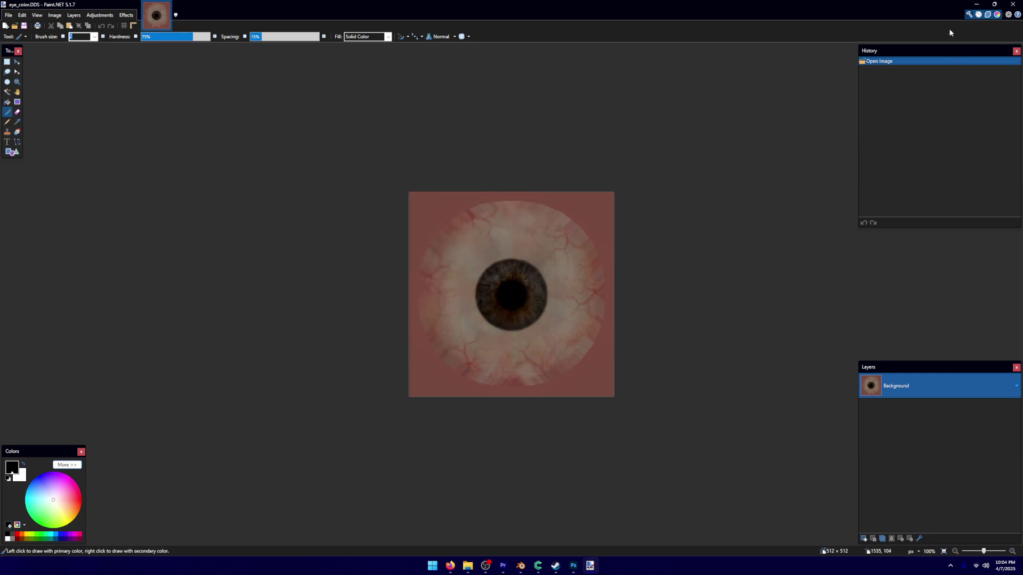
left_click(1014, 5)
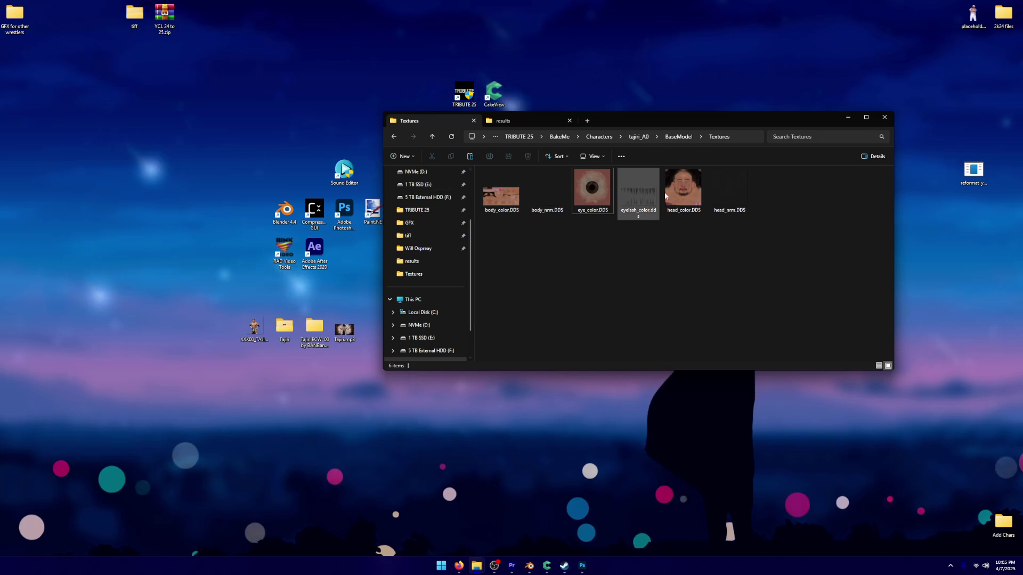
- Close the Textures folder window in File Explorer
left_click(885, 117)
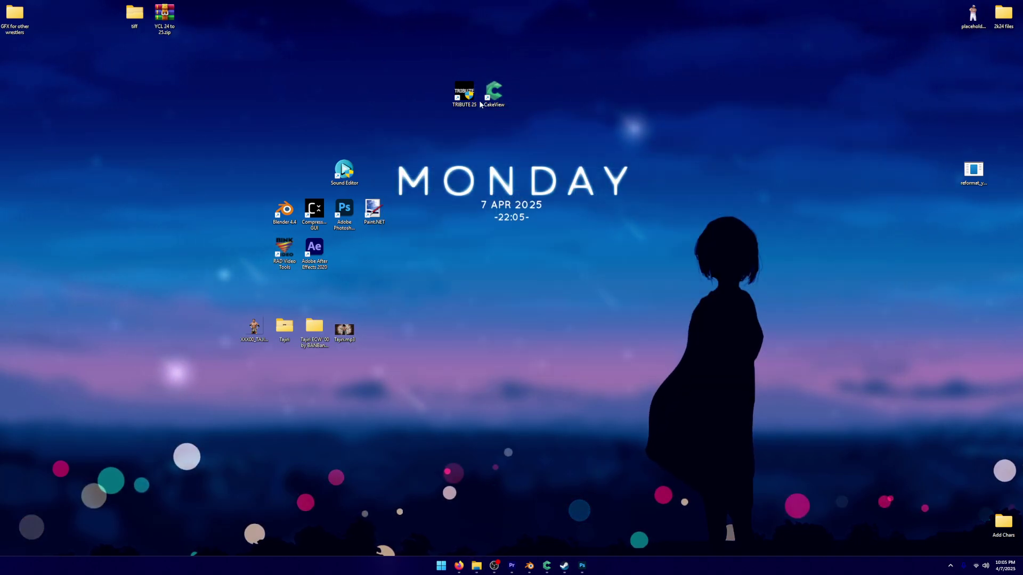
- Rebake Tribute.cak in CakeView, bringing it to 37.4 MB, then minimize CakeView
left_click(546, 566)
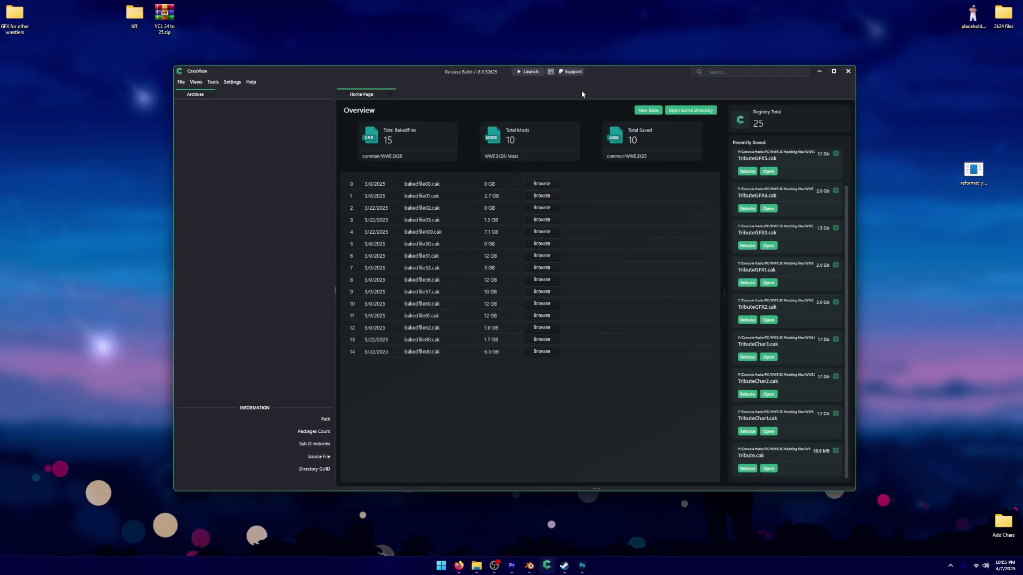
left_click(748, 468)
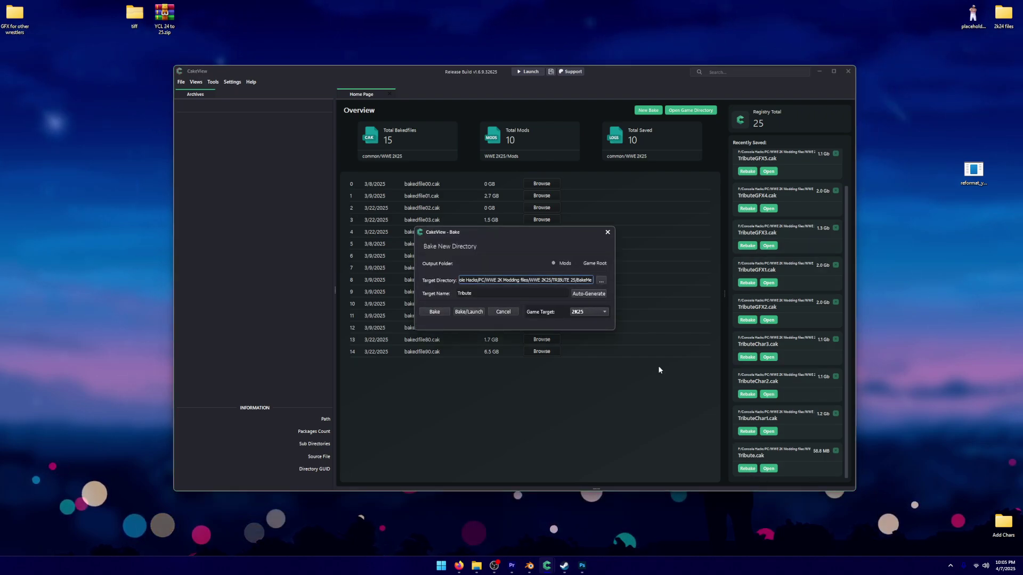
left_click(434, 312)
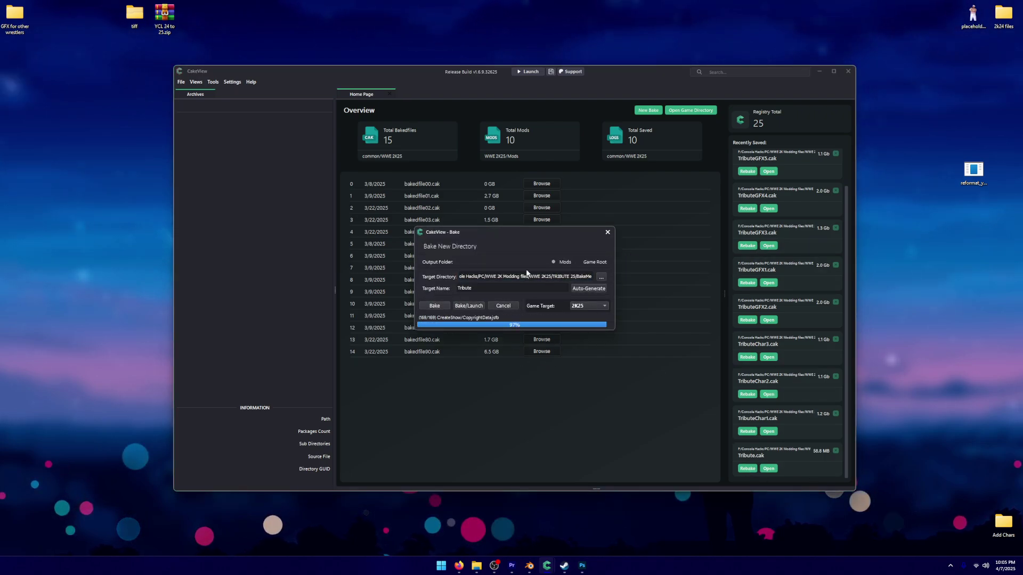
left_click(550, 288)
left_click(607, 233)
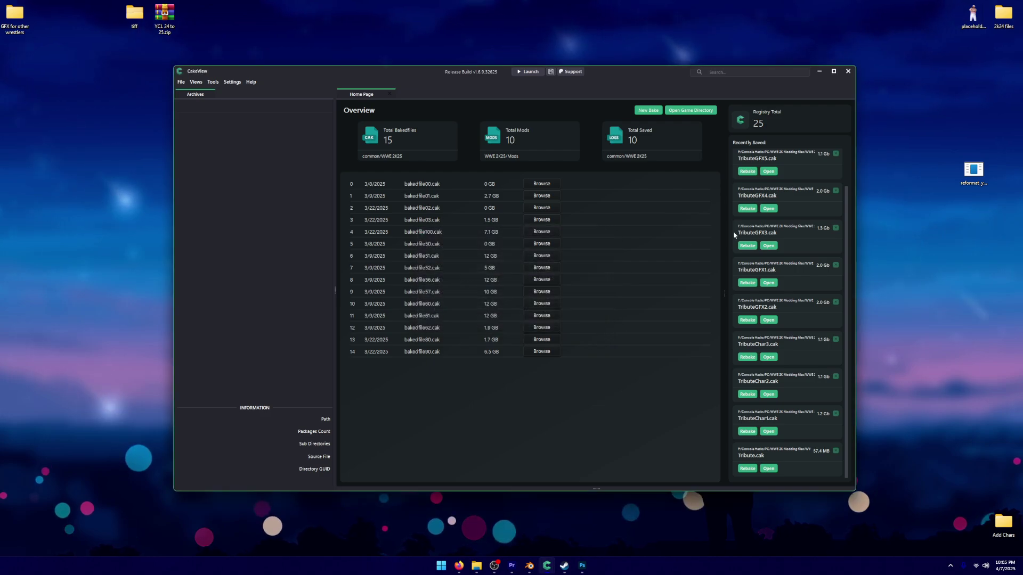
left_click(819, 71)
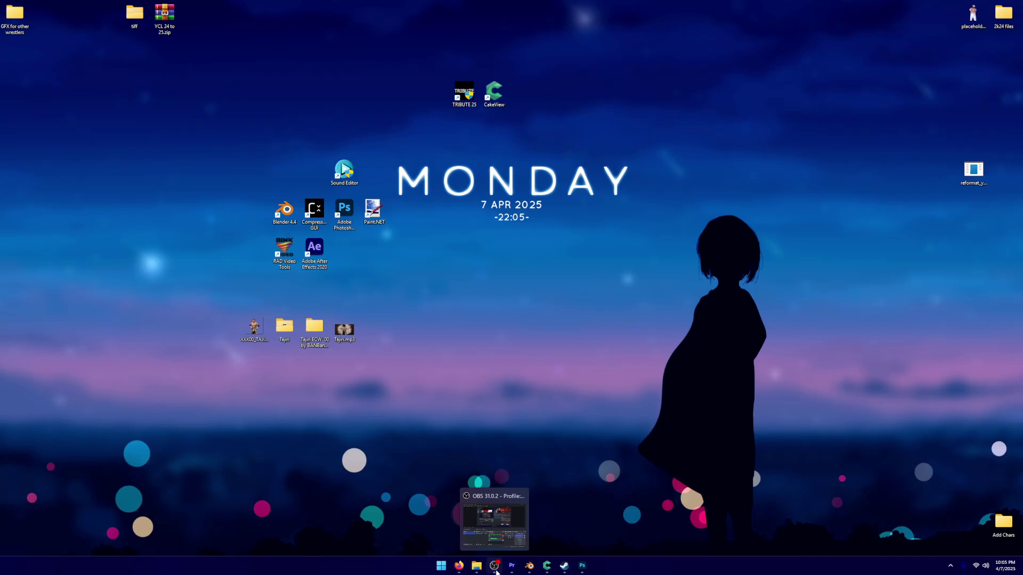
- In the game's roster grid, select Tajiri to open his Create an Entrance editor
left_click(493, 501)
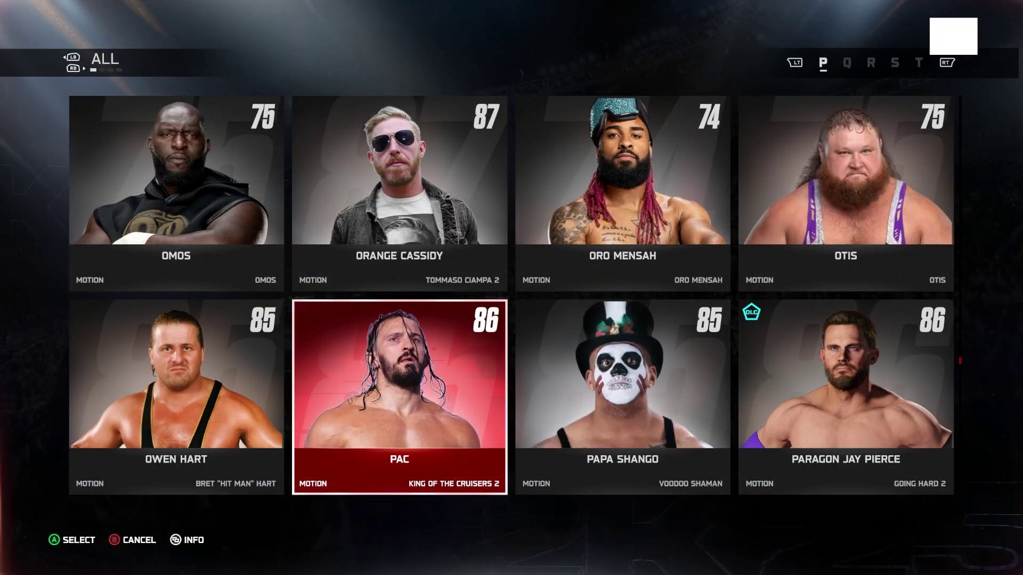
key("Right")
key("Left")
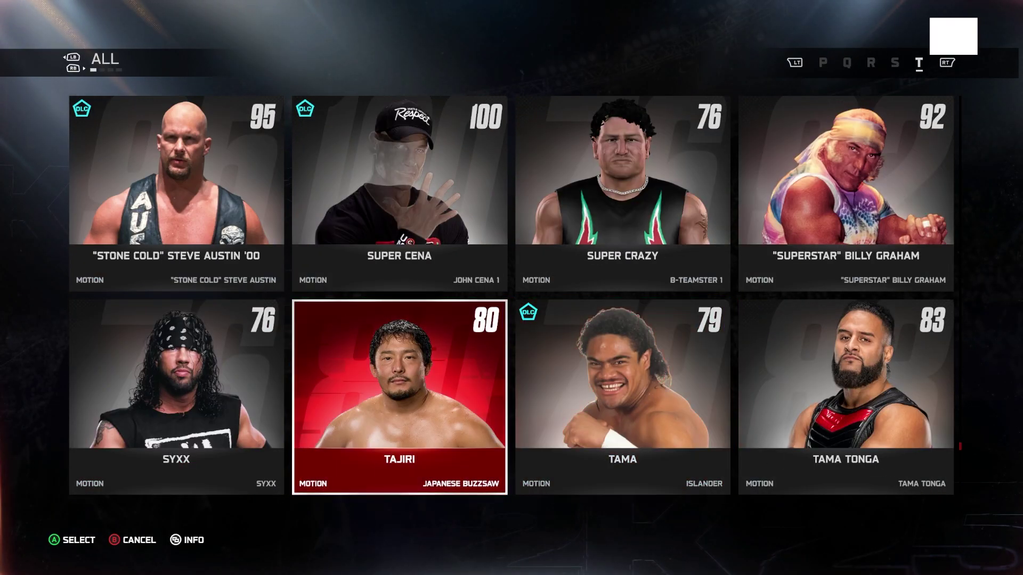
key("Return")
key("Return")
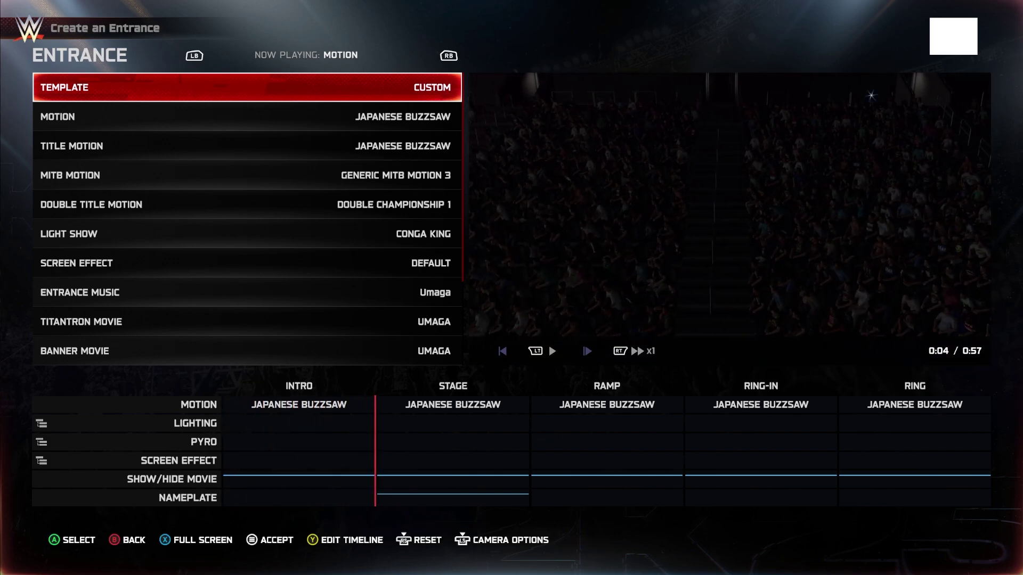
- Play Tajiri's Japanese Buzzsaw entrance full-screen to check the new textures, then exit
key("x")
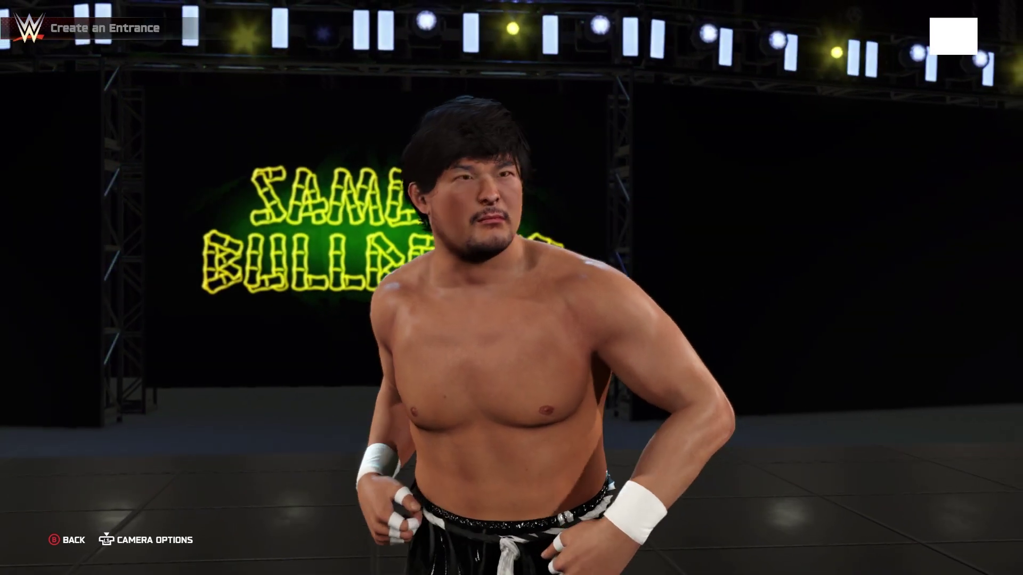
key("Escape")
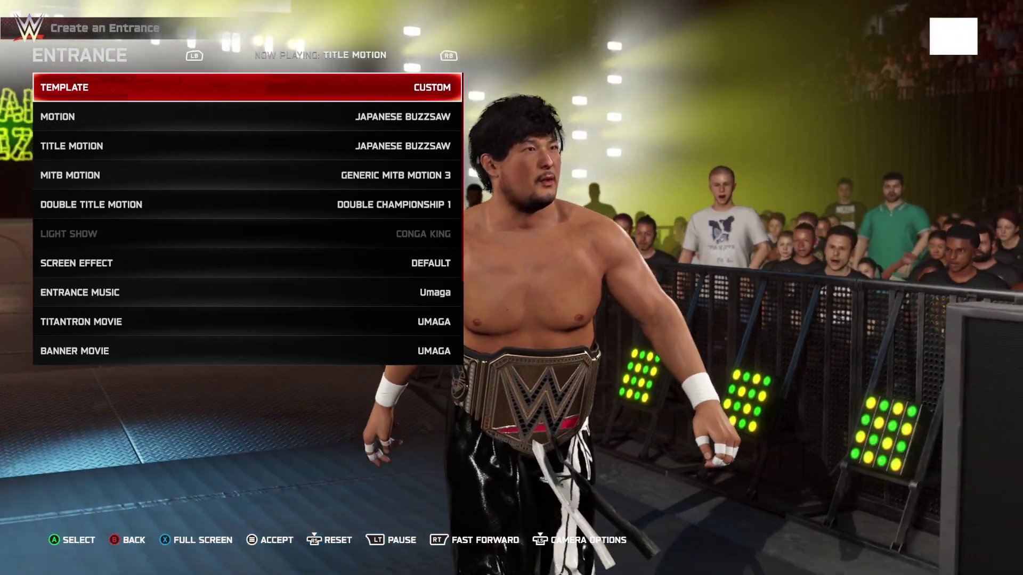
key("Down")
key("Down")
key("Down")
key("Down")
key("Down")
key("Down")
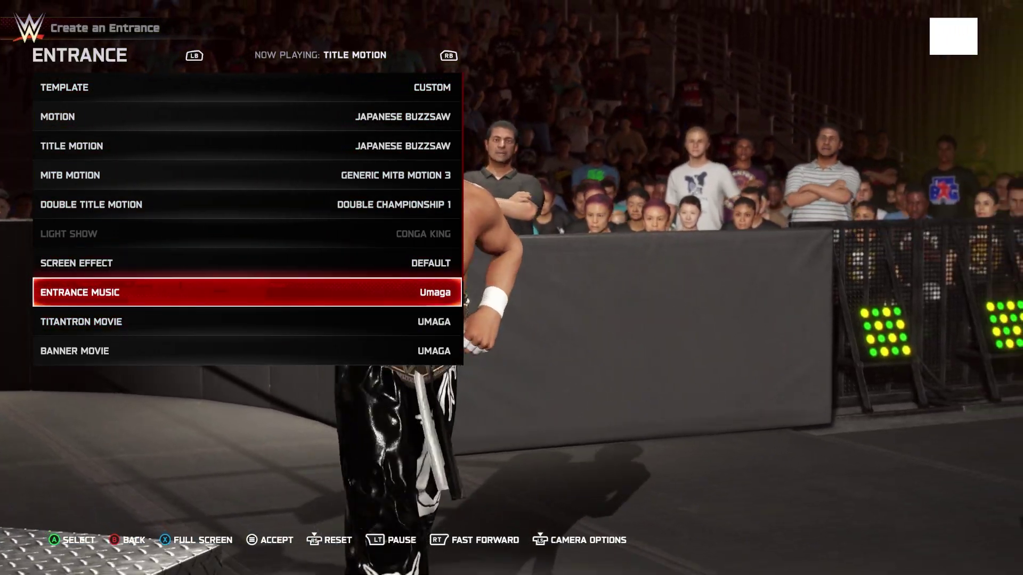
key("Down")
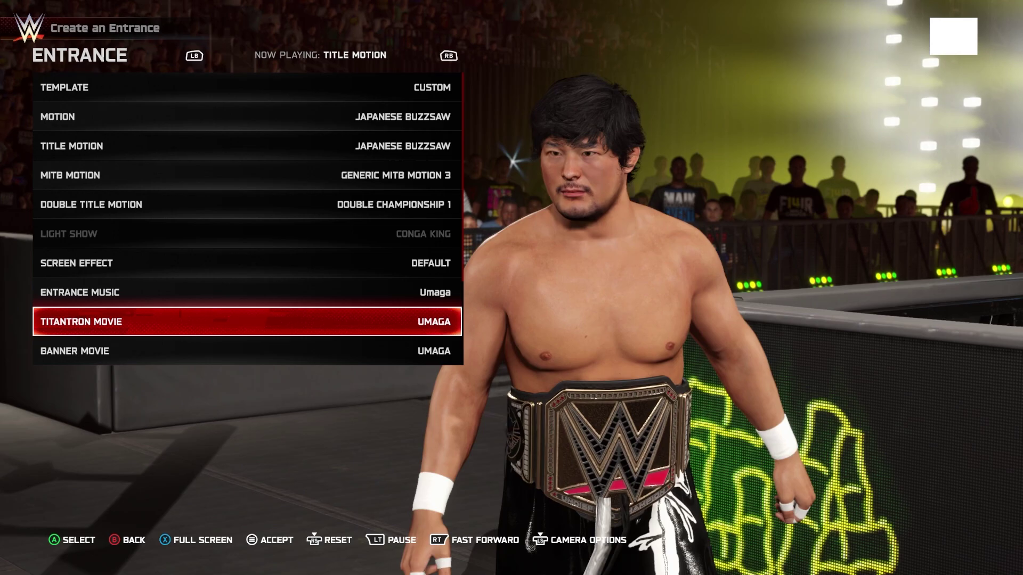
key("Down")
key("Down")
key("Down")
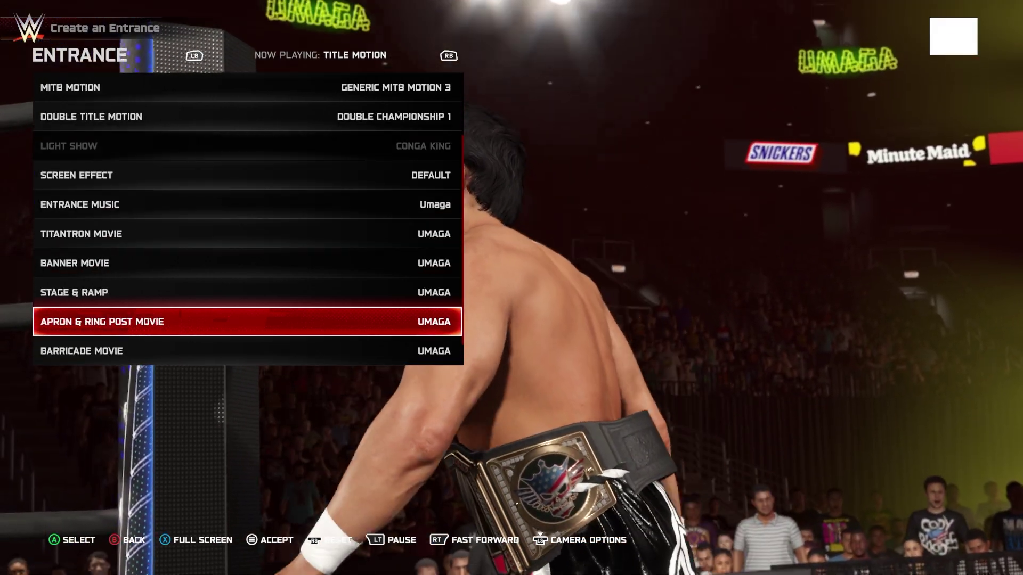
key("Down")
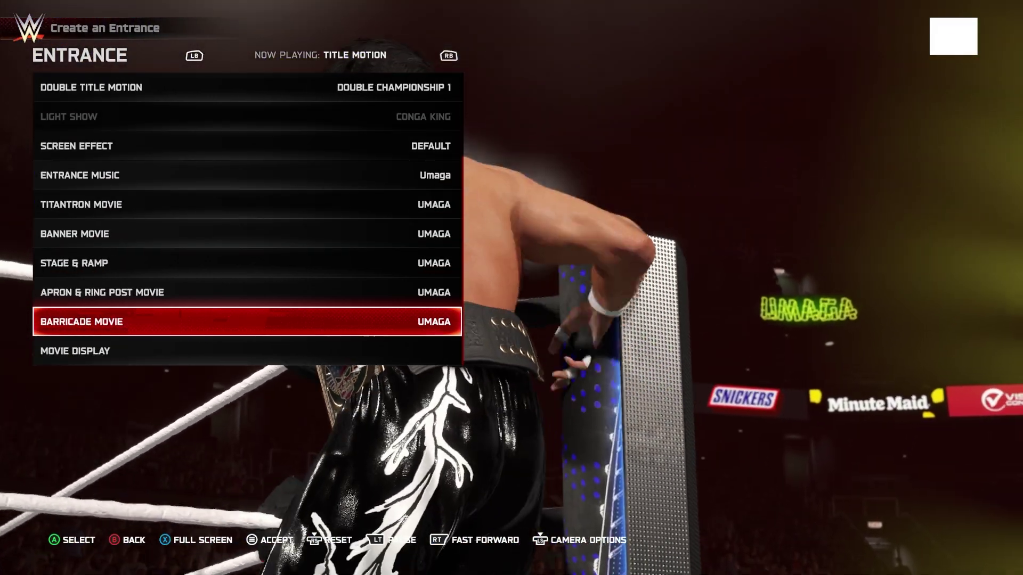